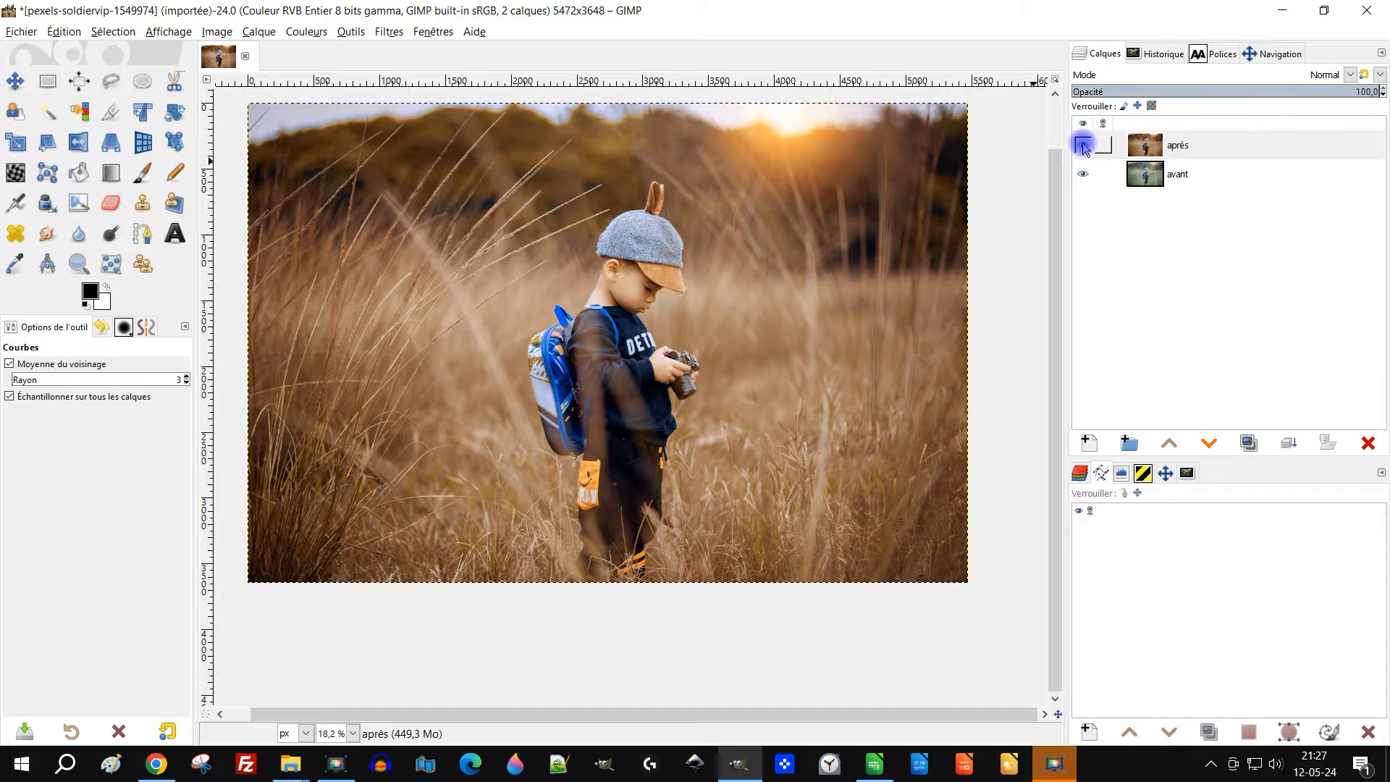
Hide the "après" layer and show it again to compare the photo before and after the color change.
click(1083, 147)
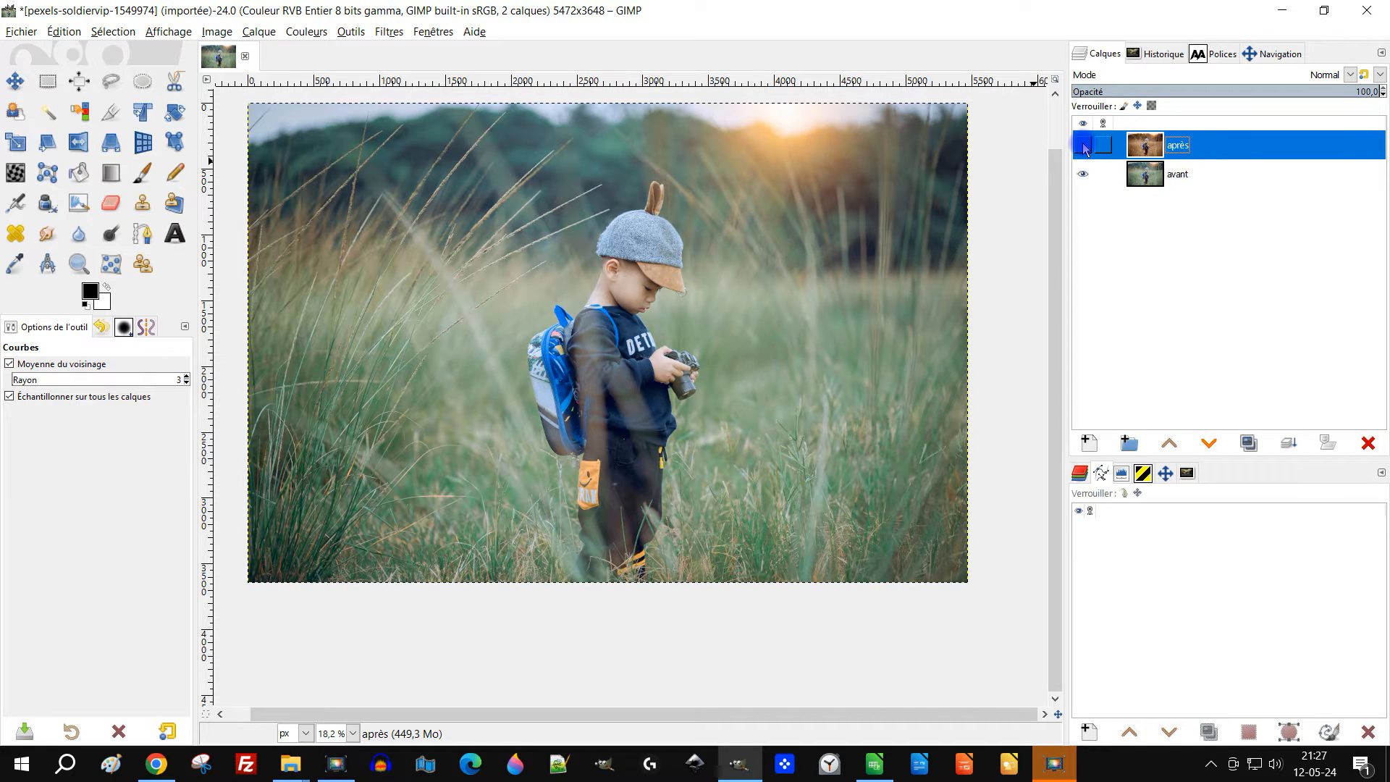
click(1082, 145)
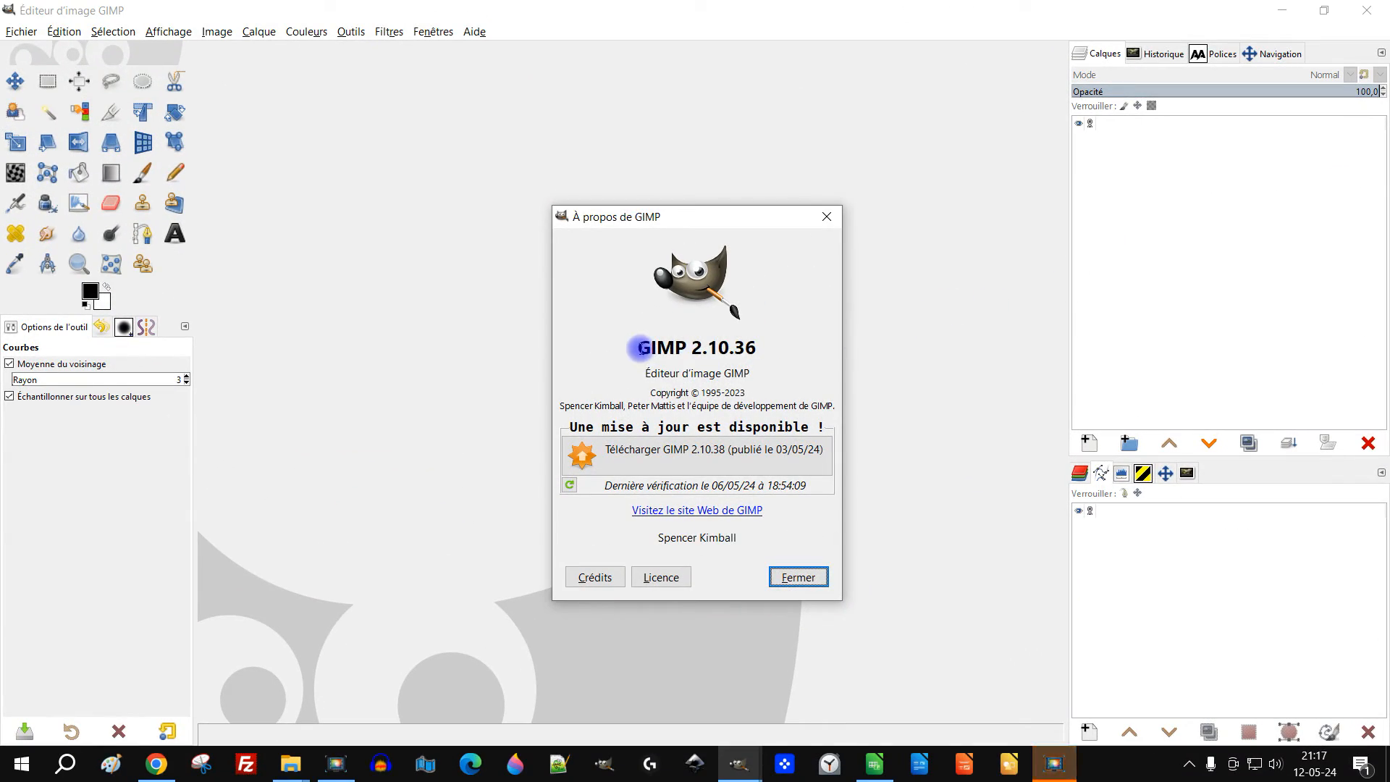
Close the About dialog after checking the version number, and open the image pexels-soldiervip-1549974.jpg.
drag(640, 348, 890, 347)
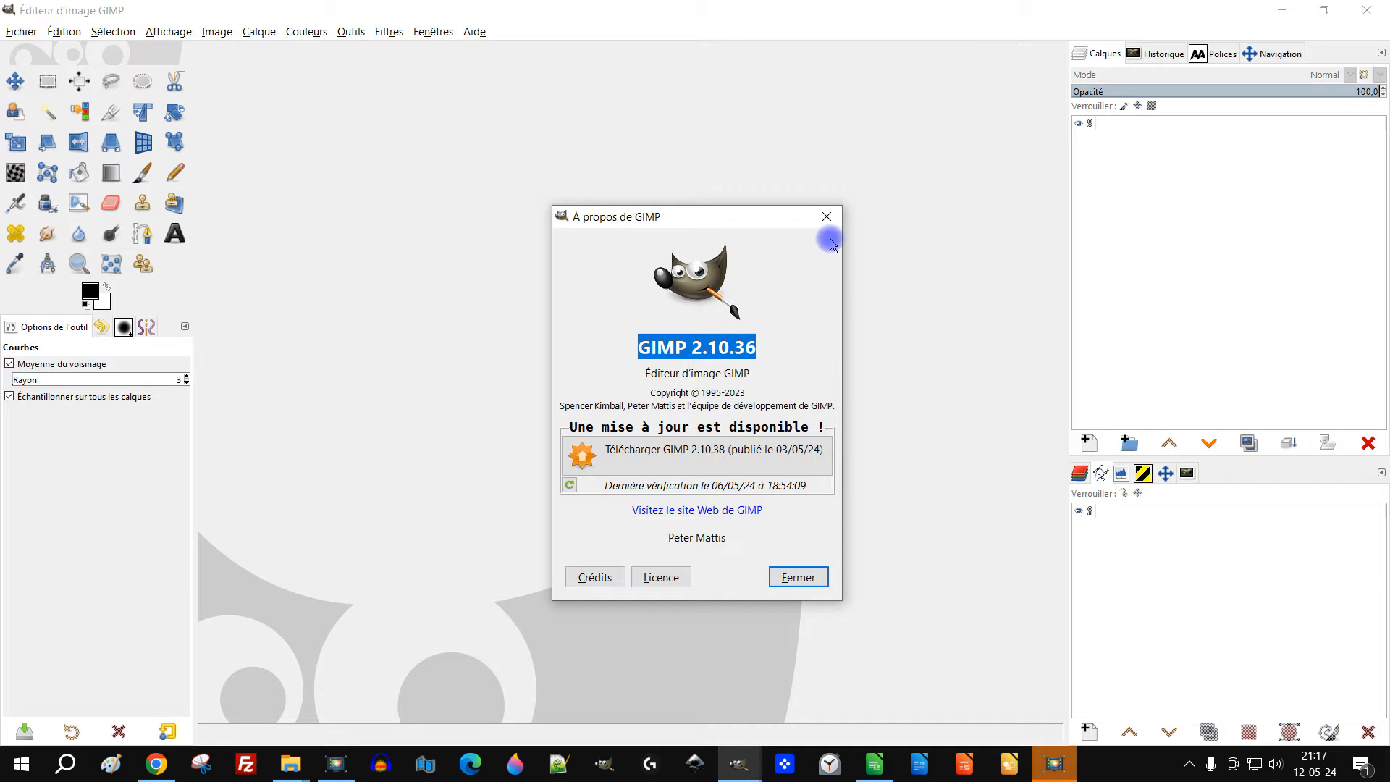
click(827, 216)
click(27, 31)
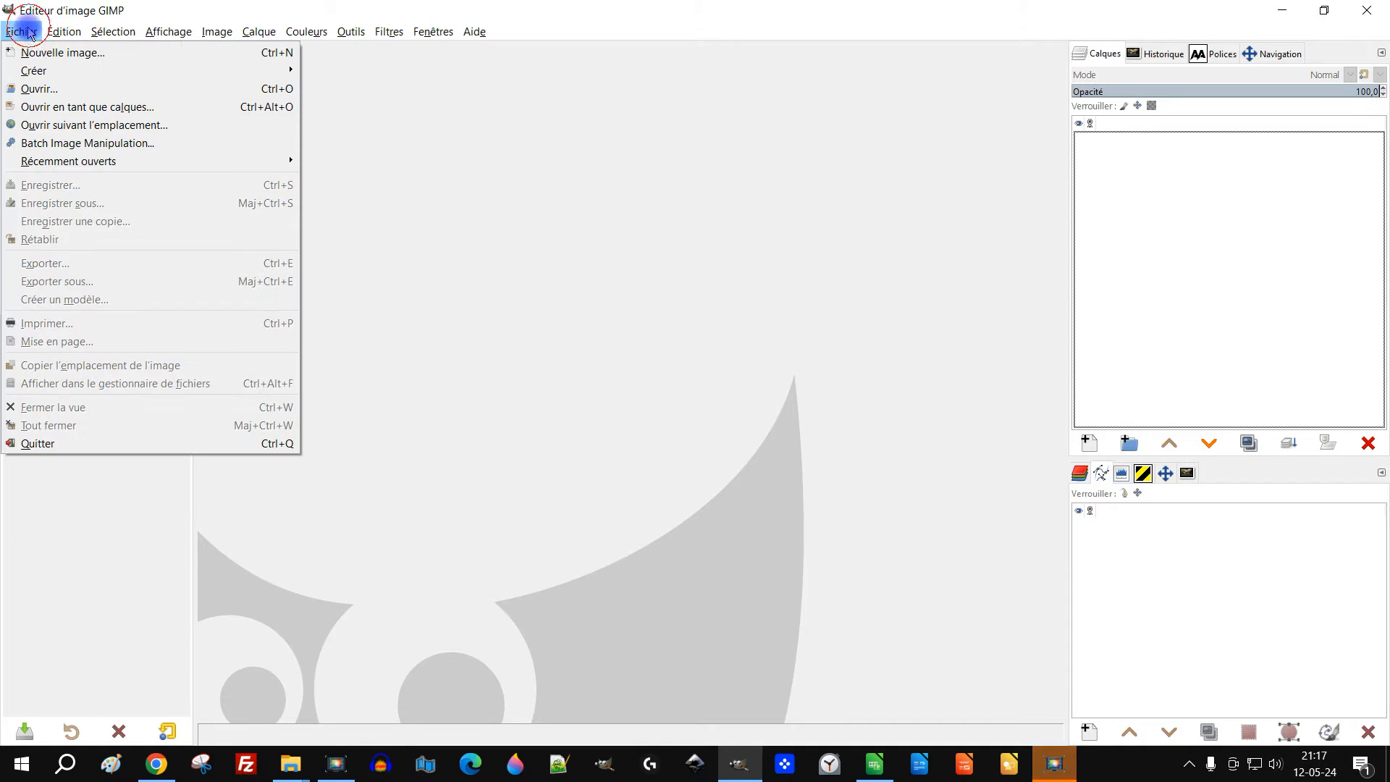
click(66, 89)
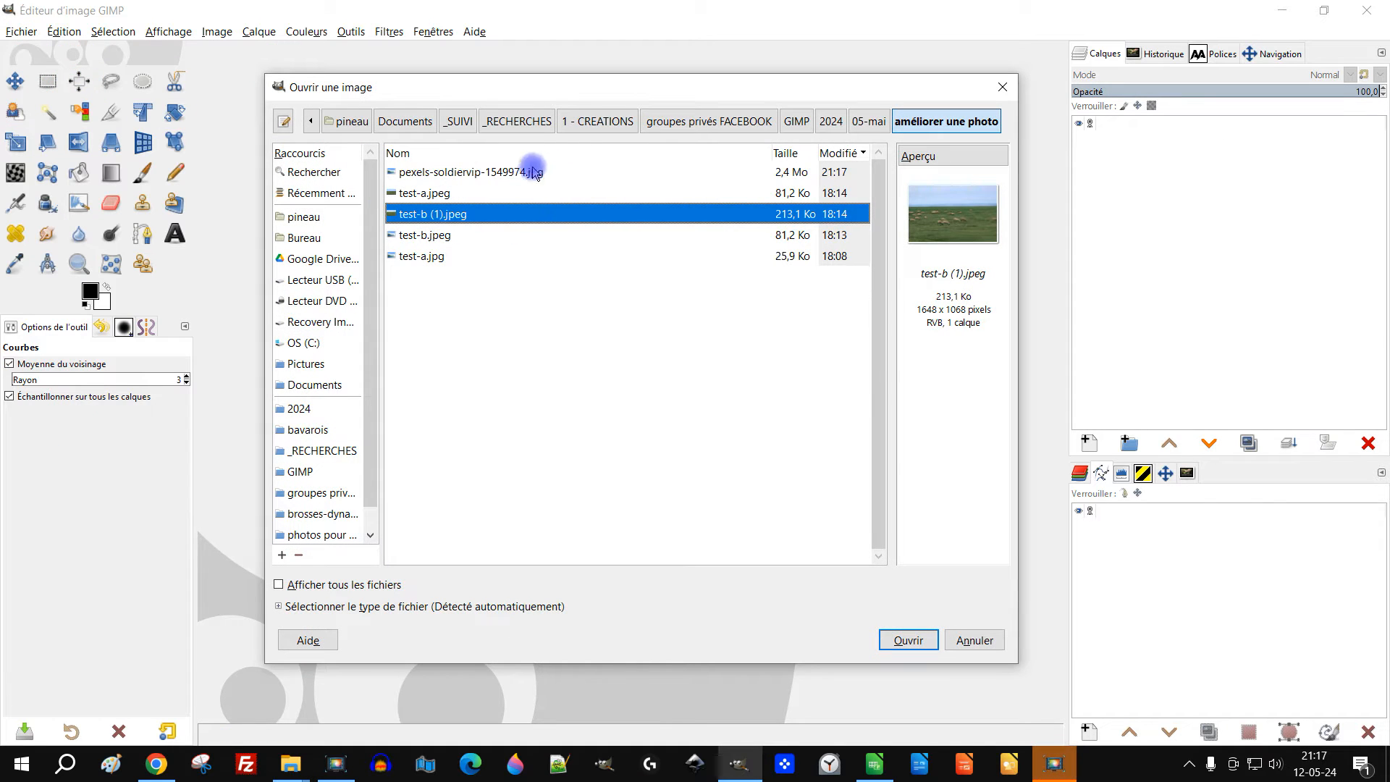
click(465, 175)
double_click(443, 173)
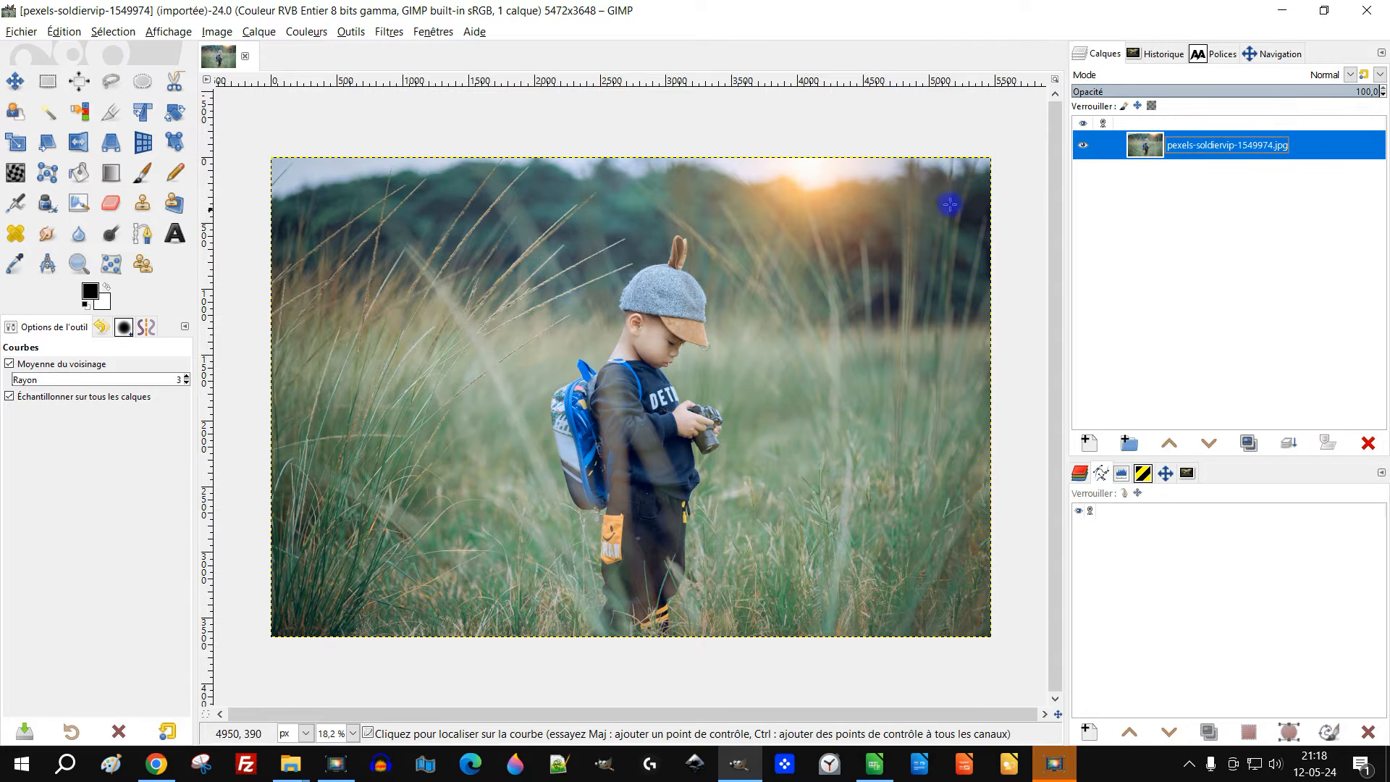
Rename the photo's layer as "avant".
double_click(1217, 145)
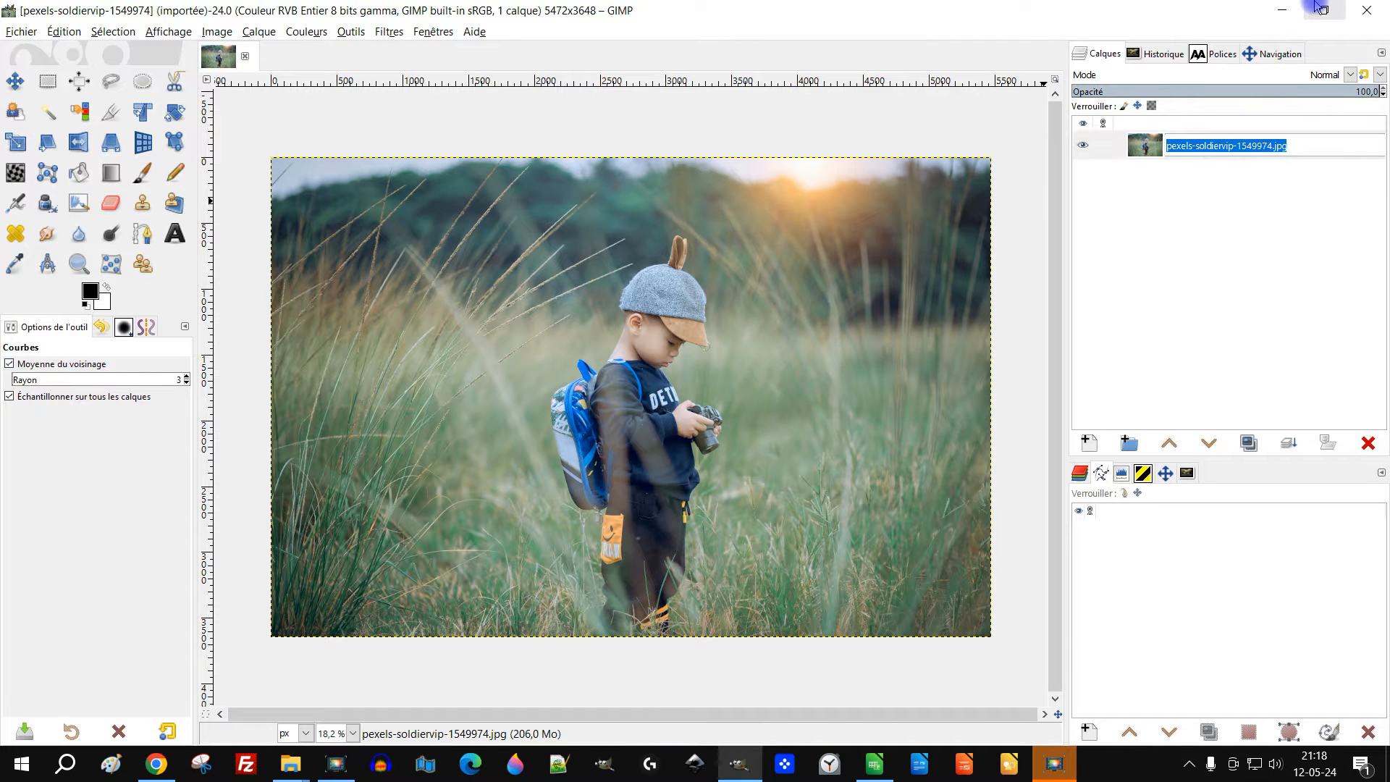
text(original)
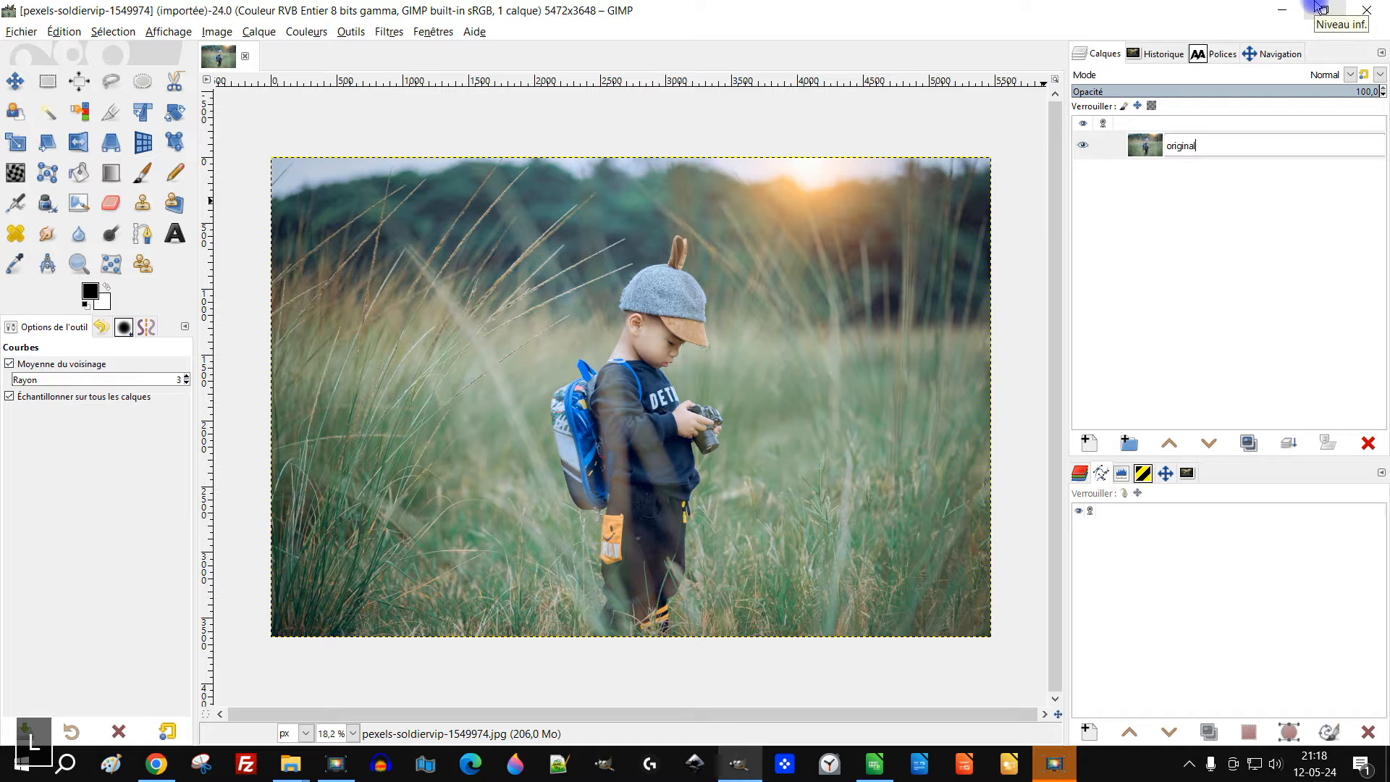
key(shift+Home)
text(avan)
key(Return)
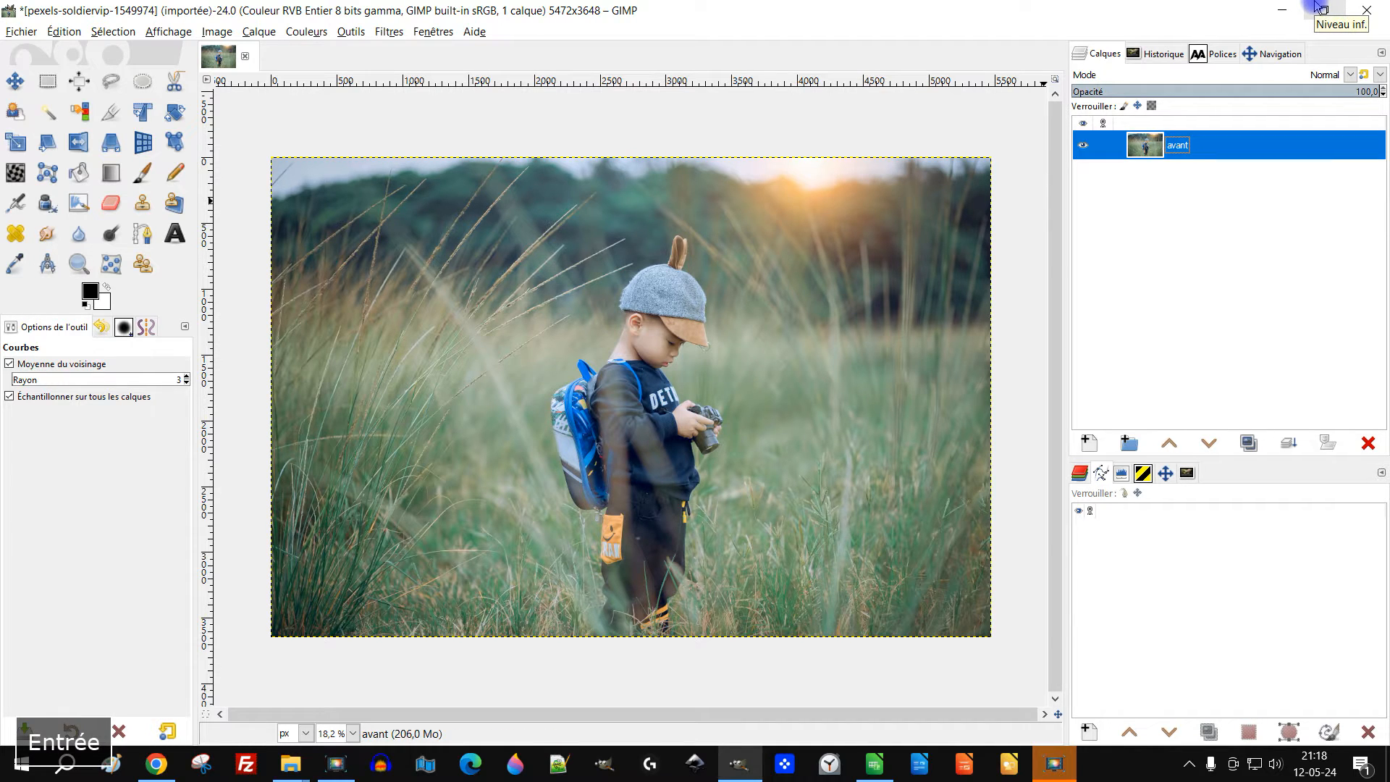
Duplicate the "avant" layer and name the copy "après".
click(1248, 442)
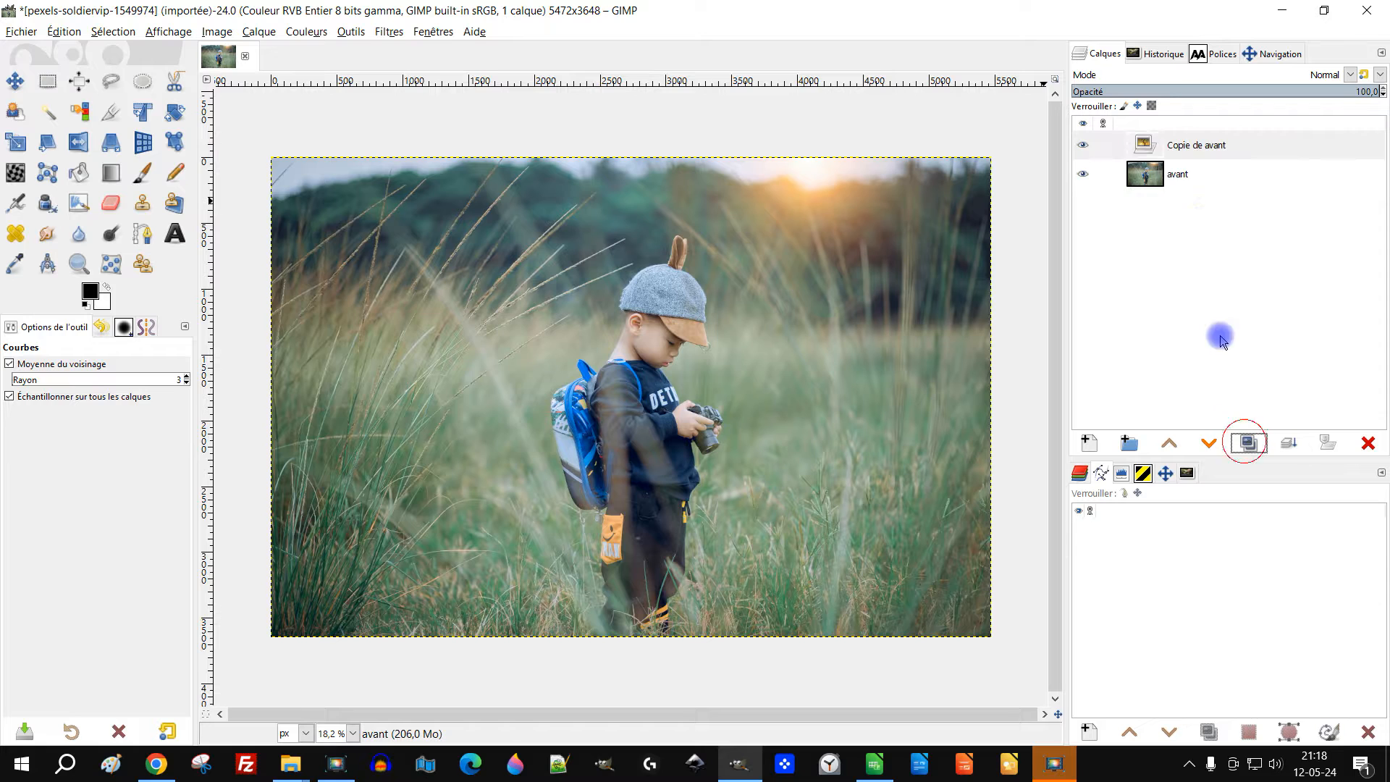
double_click(1207, 148)
text(aprè)
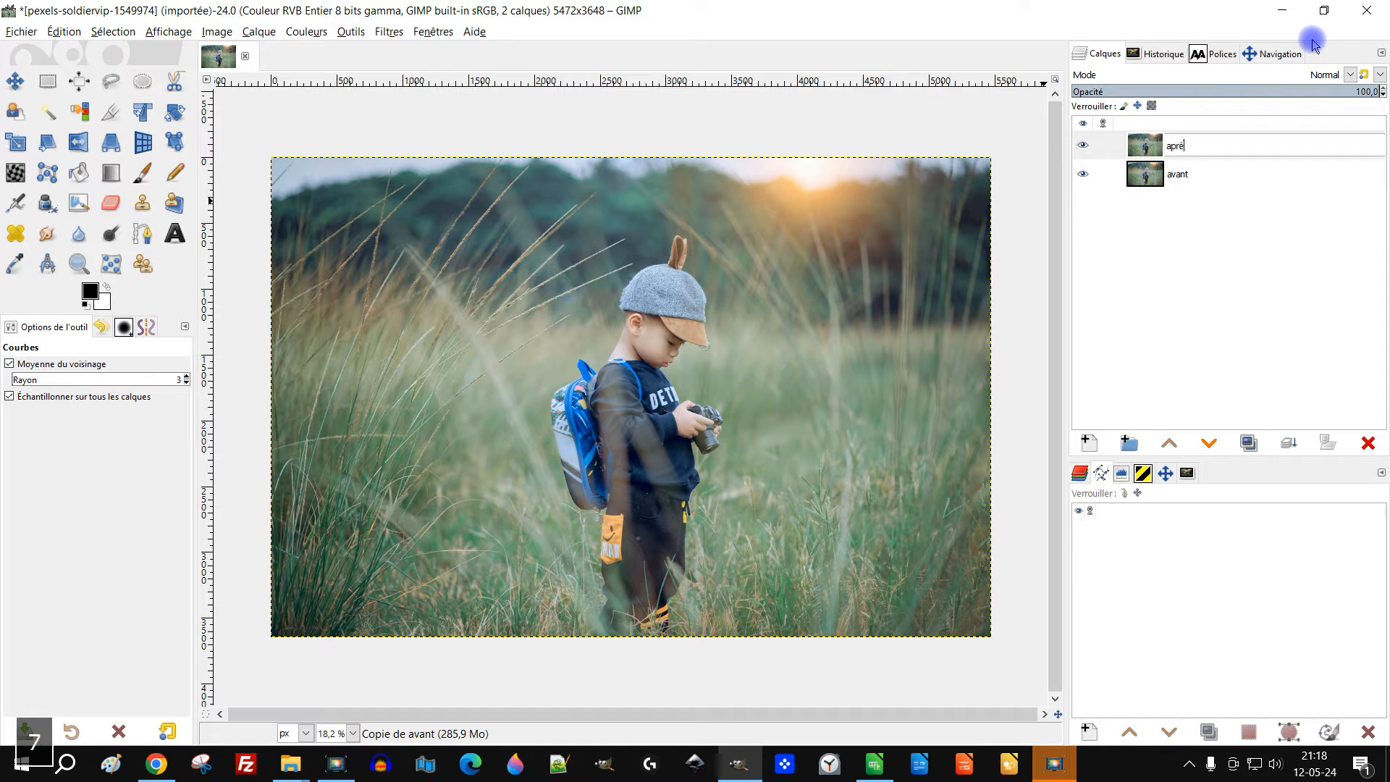
text(s)
key(Return)
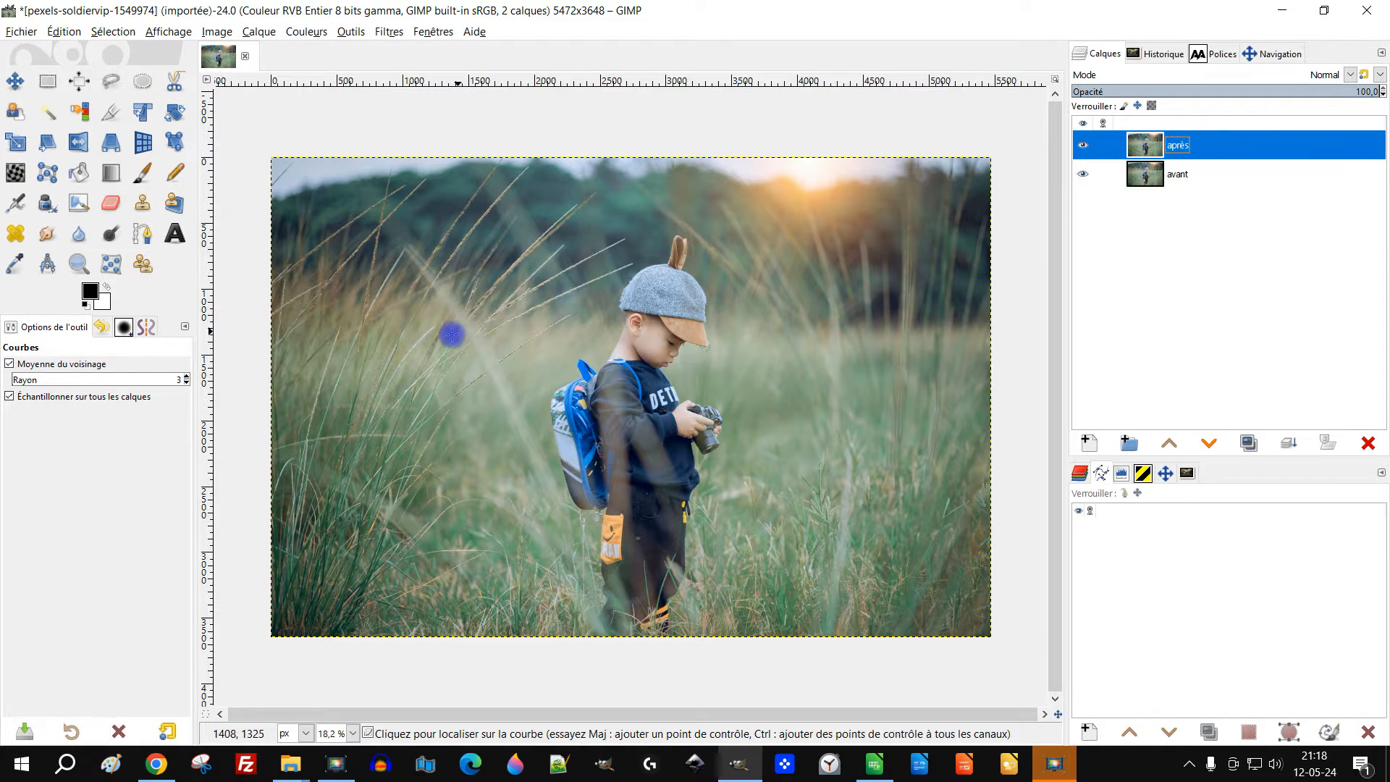
Start the Rotation des couleurs filter on the "après" layer and place its dialog clear of the photo.
click(303, 36)
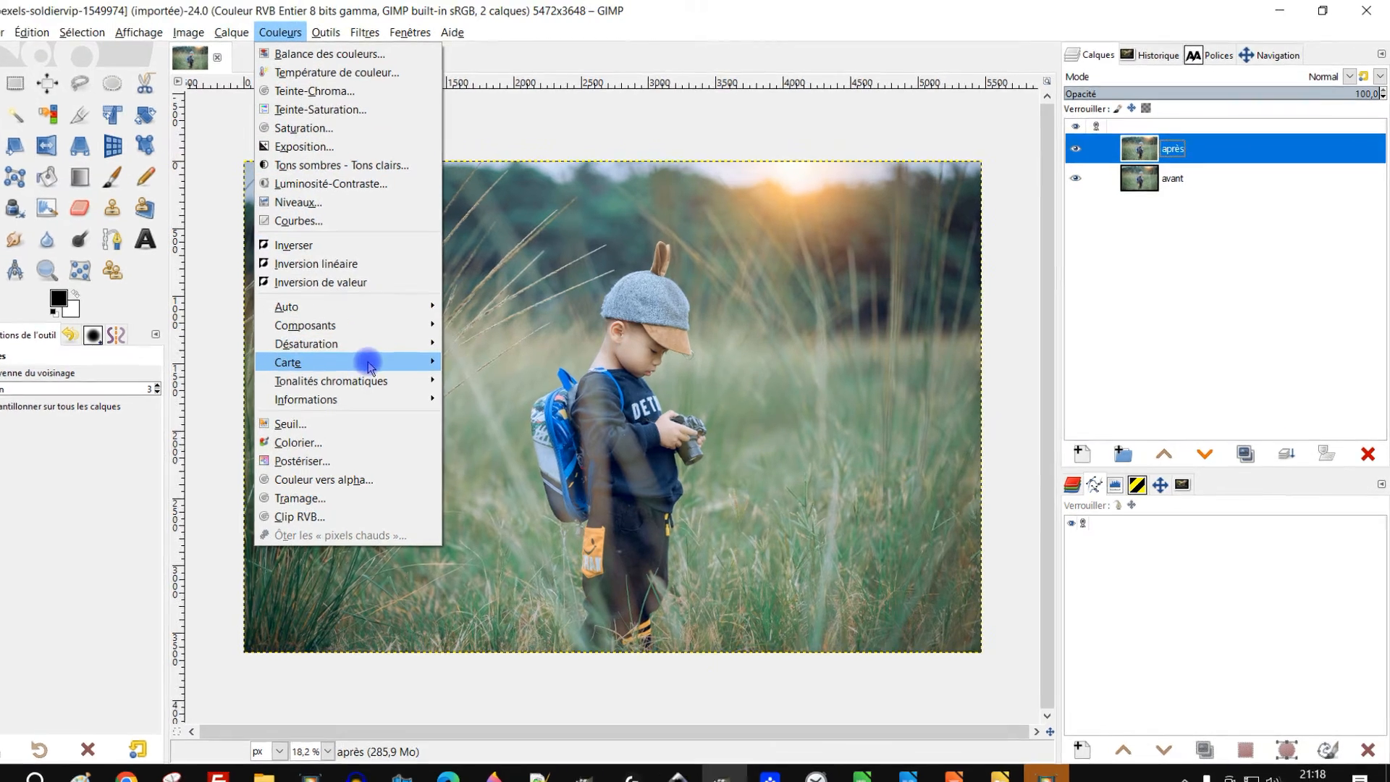
mouse_move(326, 353)
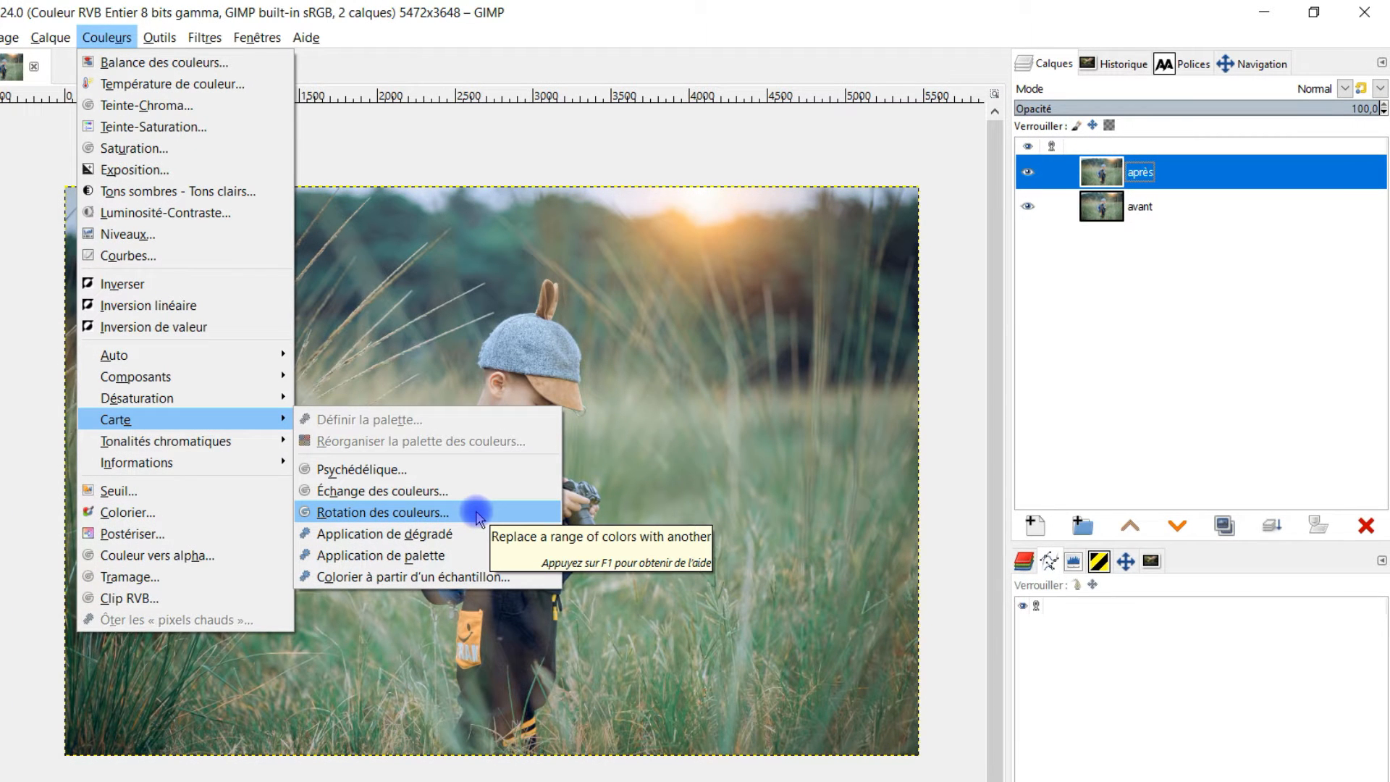
click(477, 512)
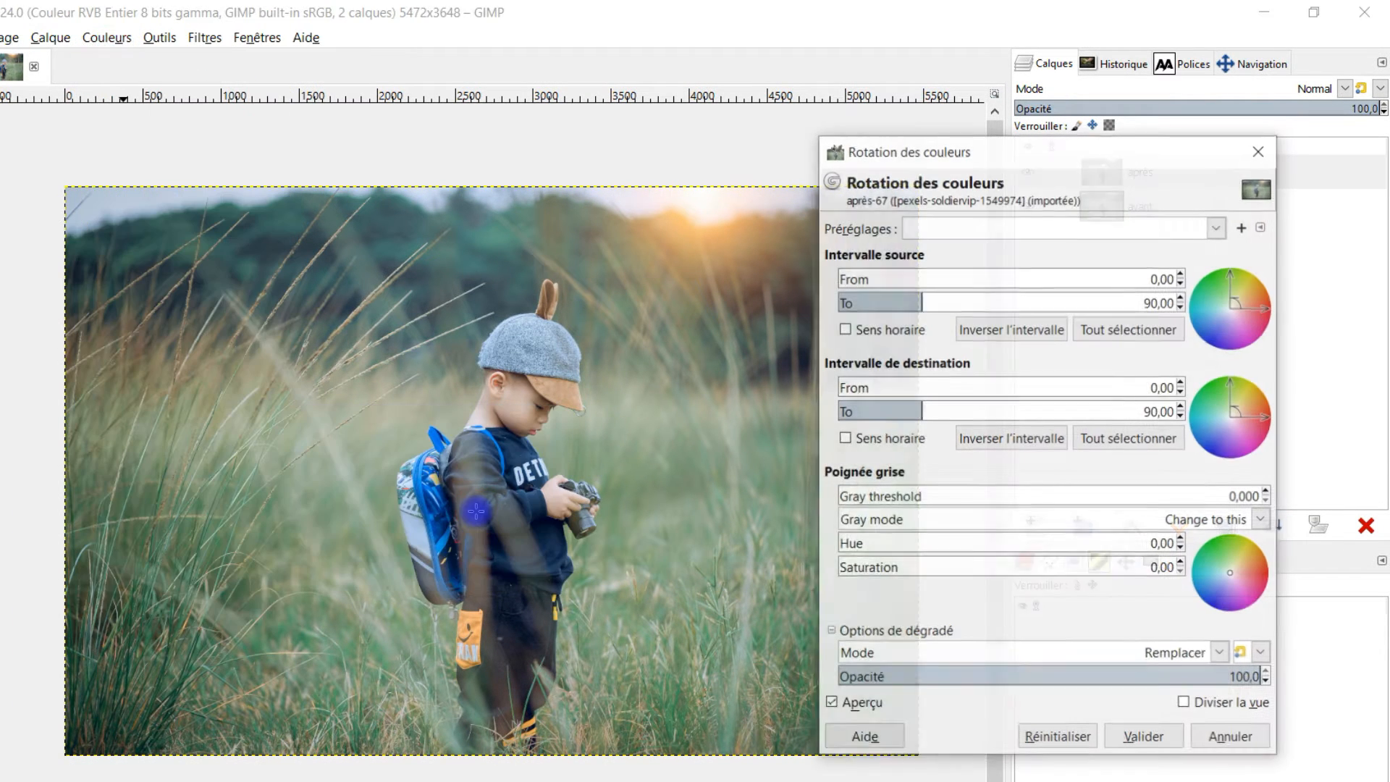
drag(962, 152, 1038, 155)
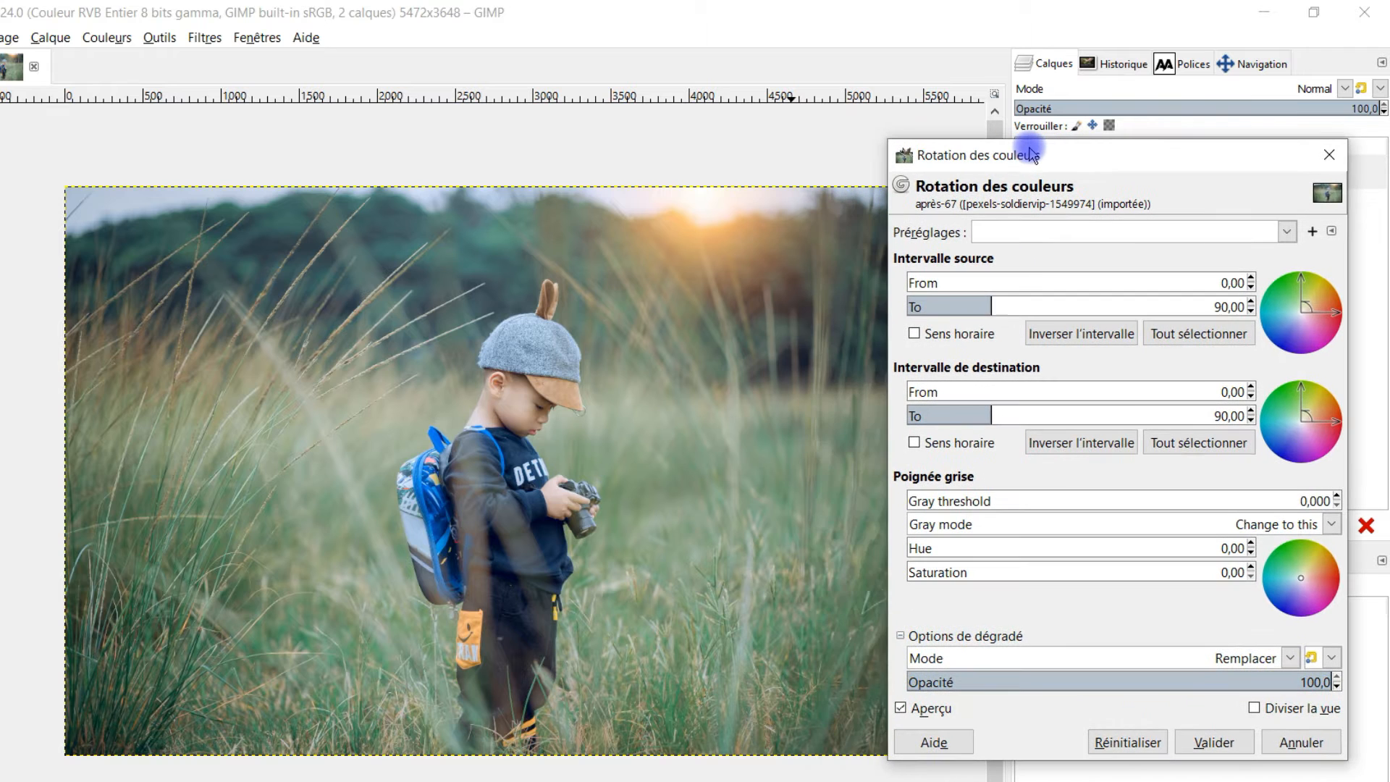
drag(528, 369, 480, 310)
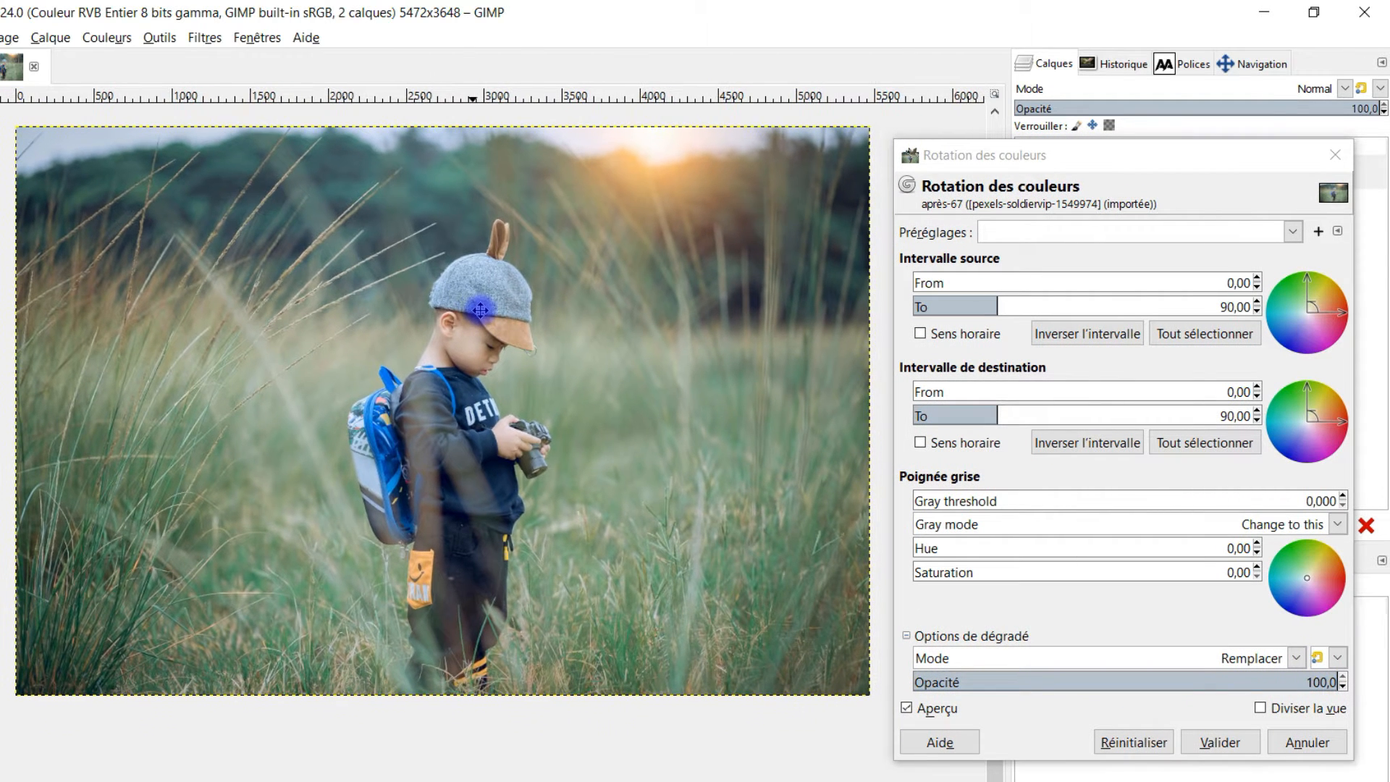
drag(1036, 158, 1037, 127)
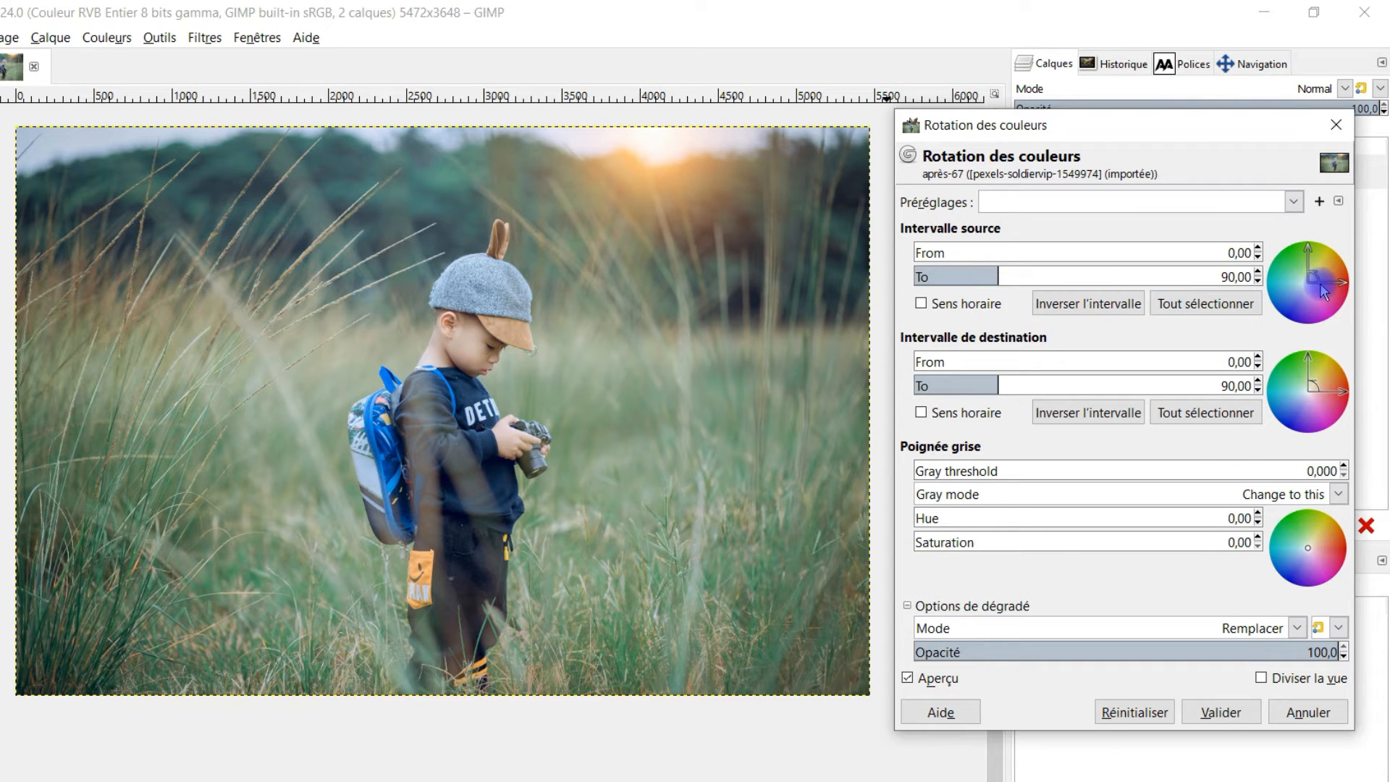
Set the end of the source color range to about 185.31 and the end of the destination range to about 52.82.
drag(1308, 257, 1297, 323)
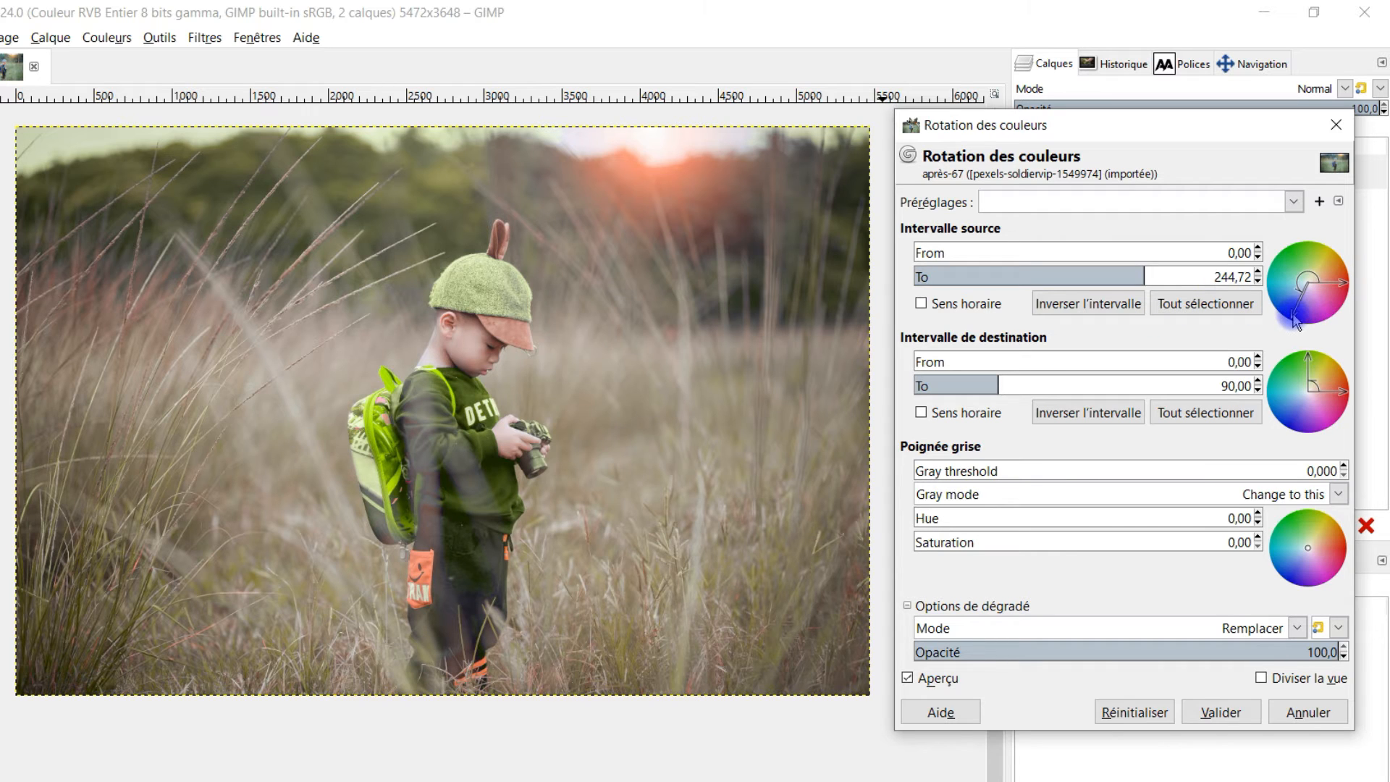
drag(1290, 319, 1275, 296)
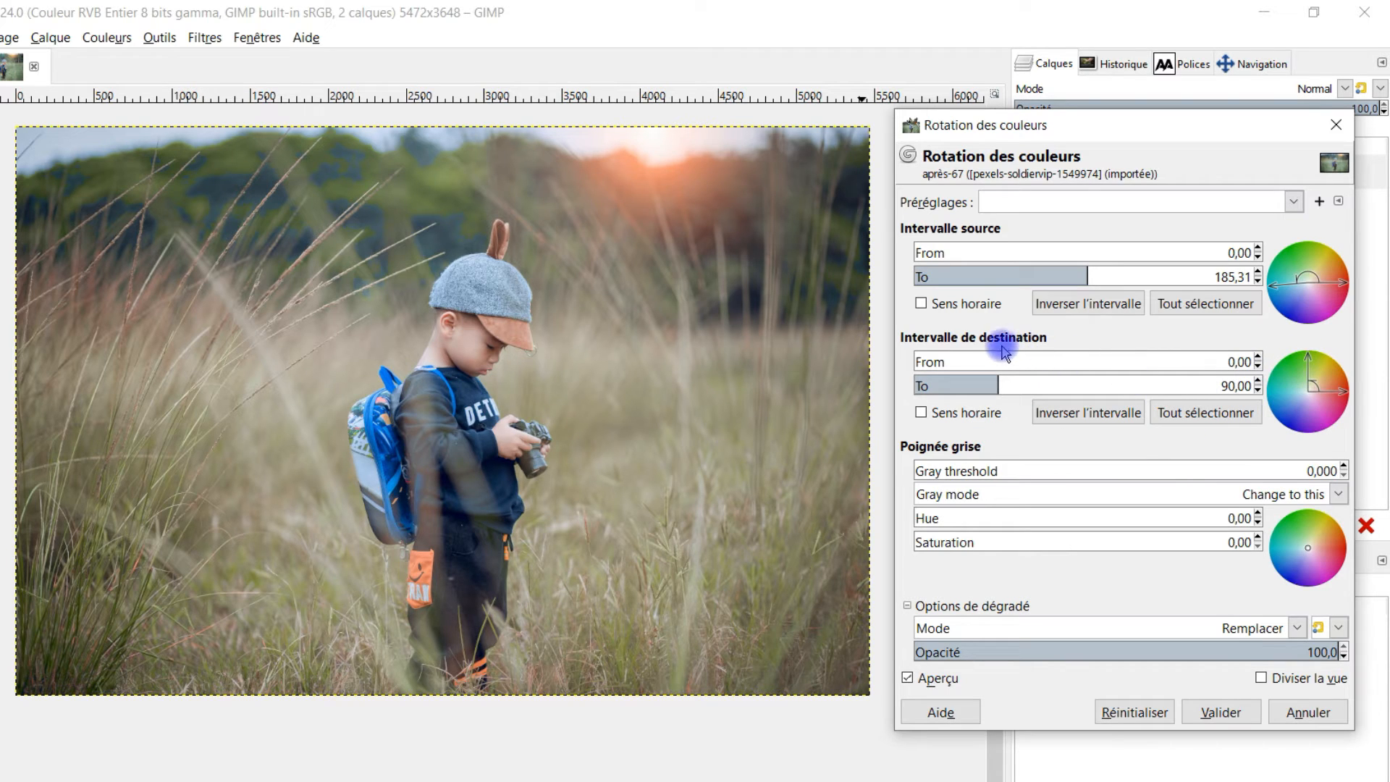
drag(1310, 369, 1319, 367)
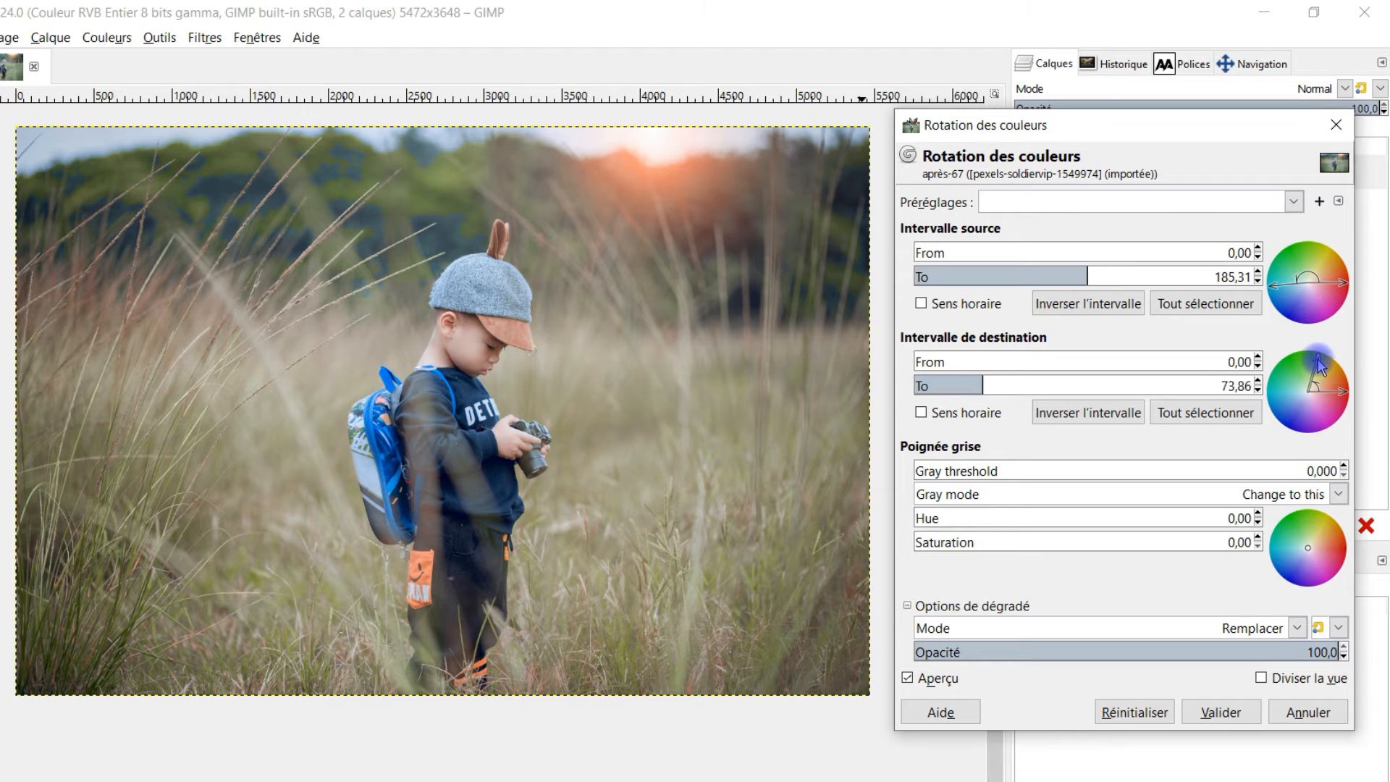
drag(1318, 362, 1326, 368)
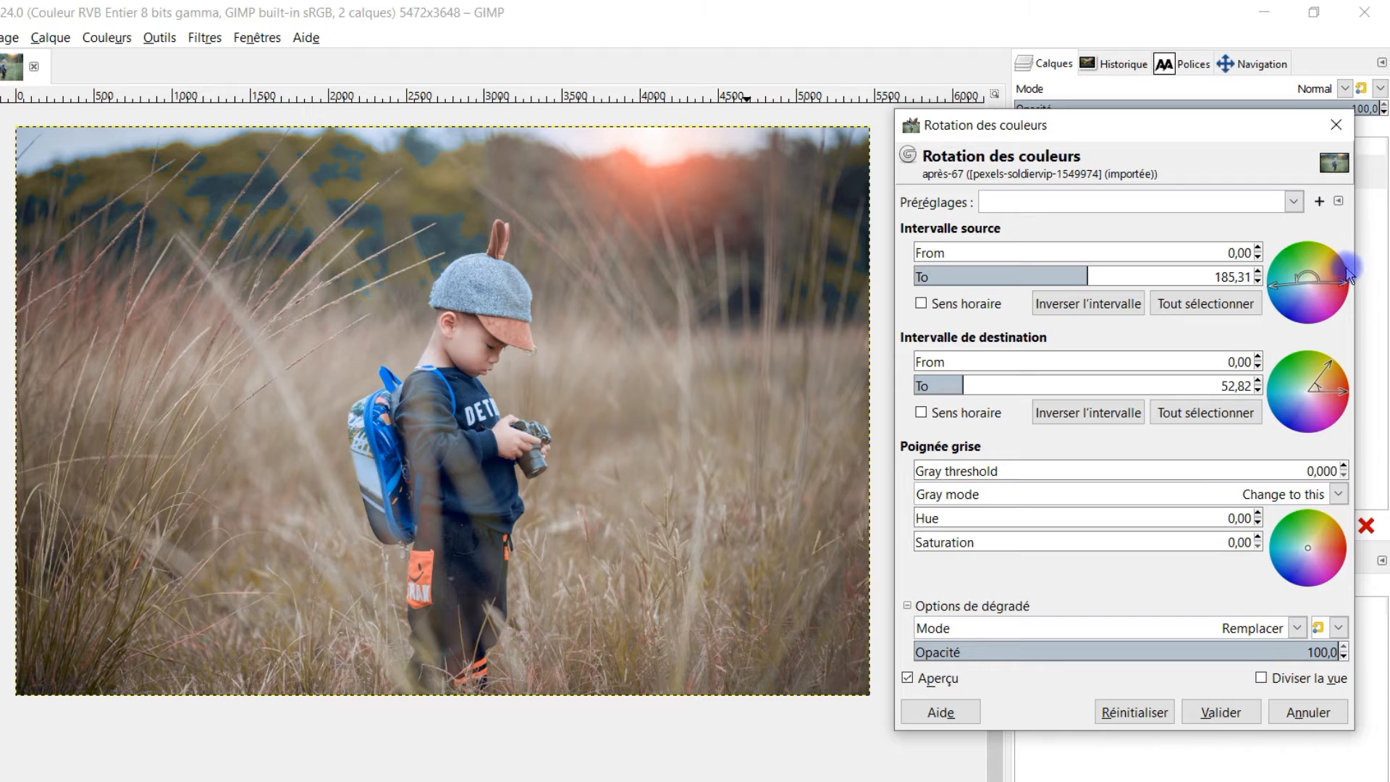
mouse_move(1344, 282)
mouse_down()
mouse_move(1333, 301)
mouse_move(1348, 288)
mouse_up()
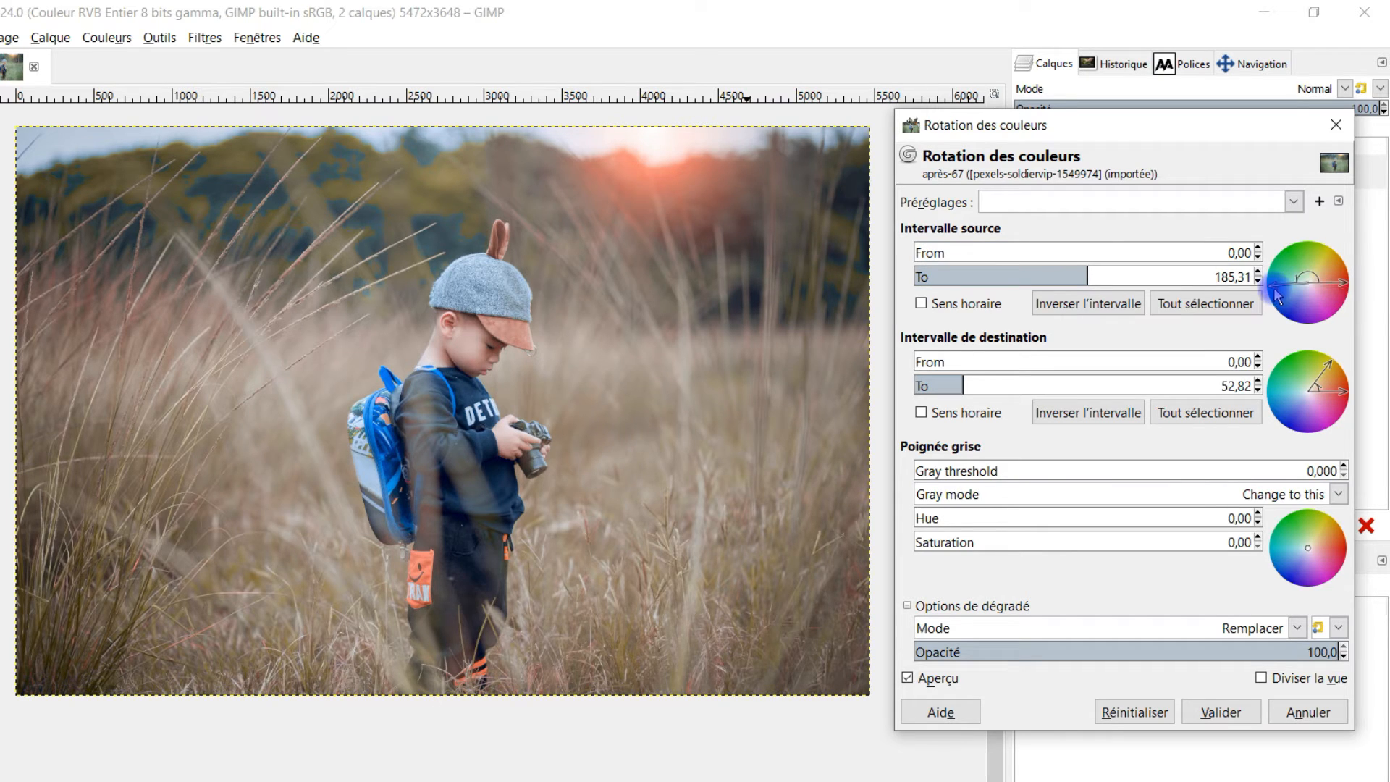
Extend the end of the source range to about 210.96, and fine-tune it down to 200.96.
drag(1275, 293, 1279, 307)
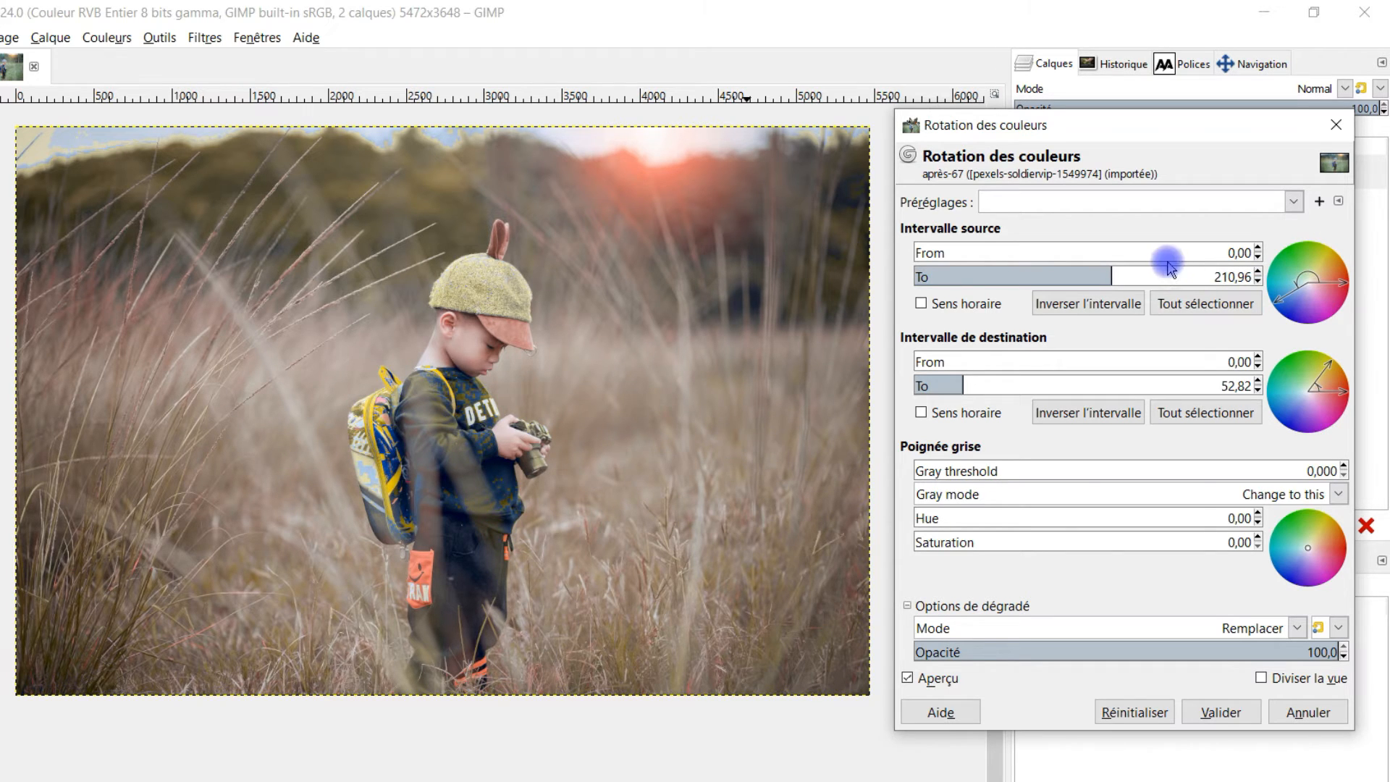
scroll(1114, 273, down, 1)
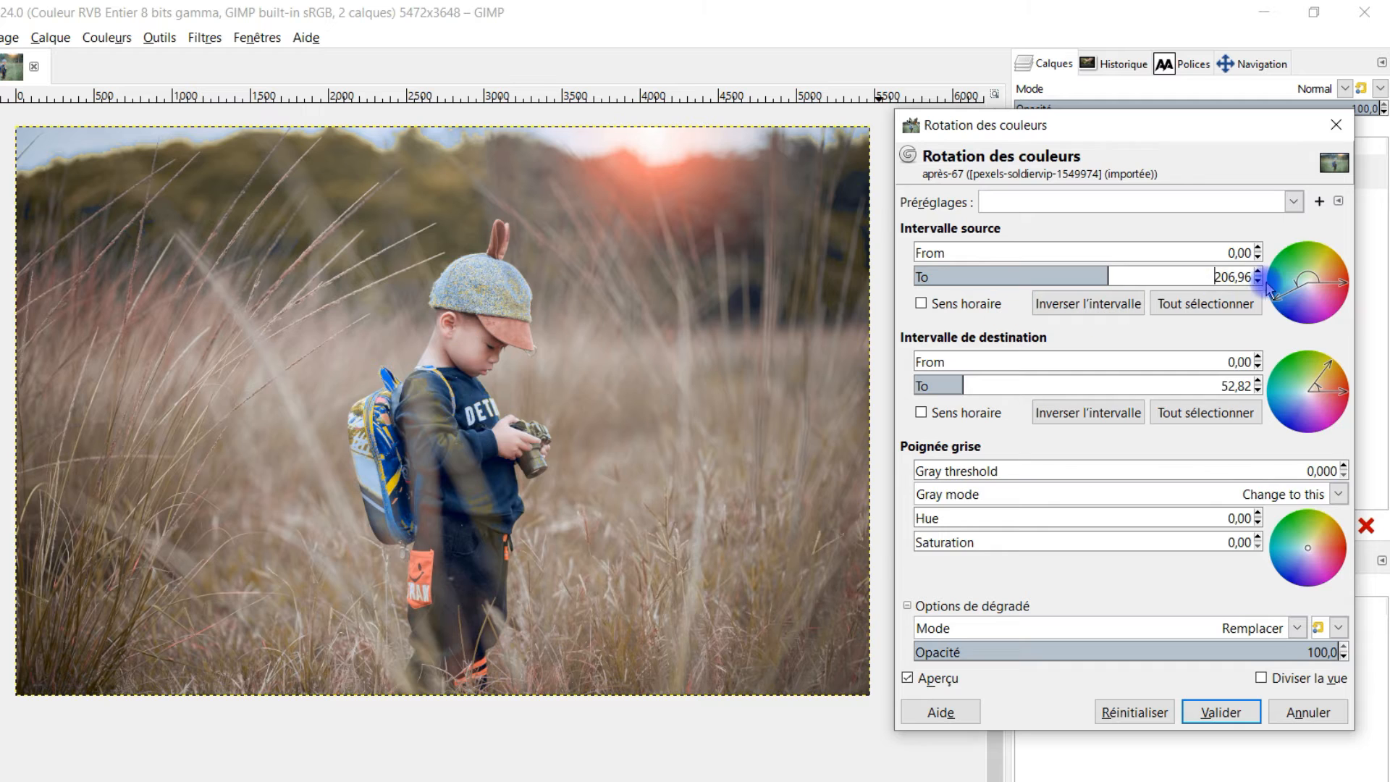
click(1258, 282)
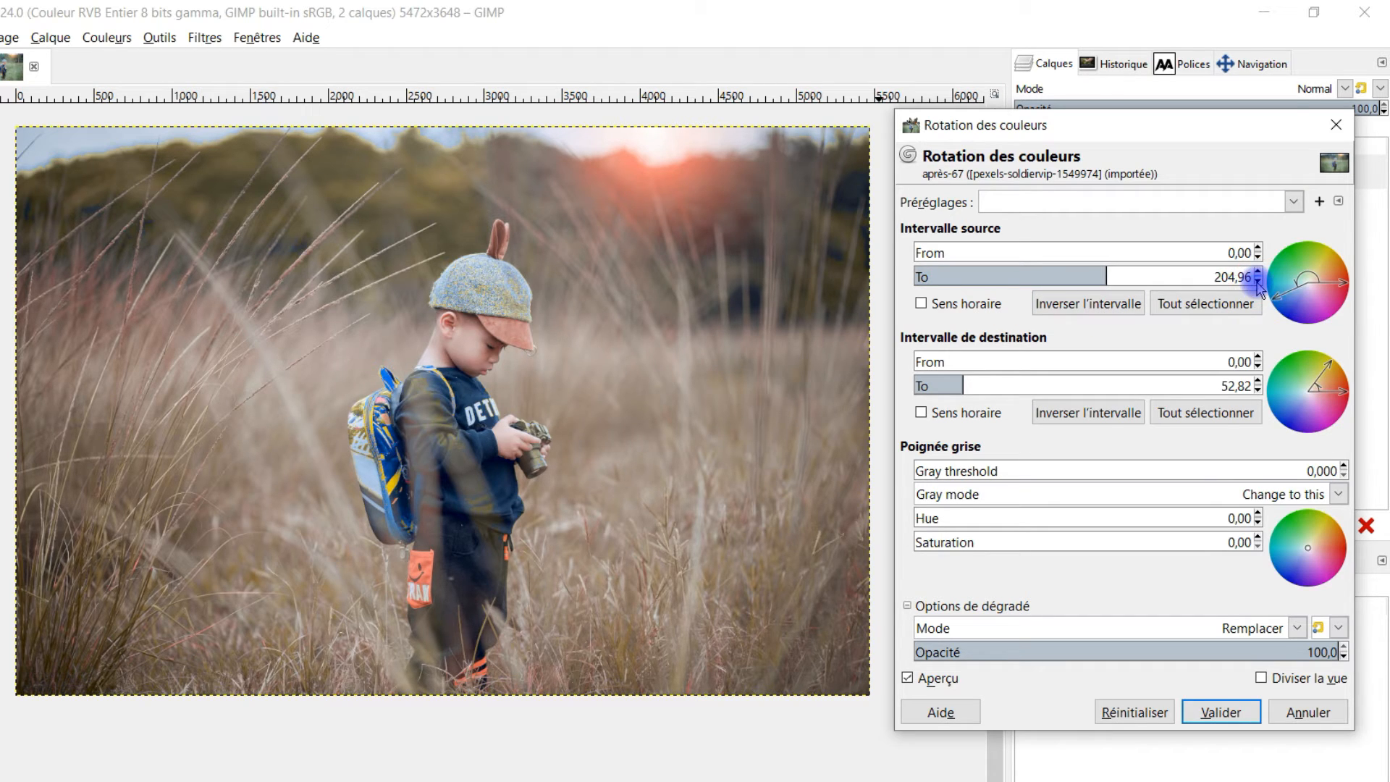
click(1257, 281)
click(1257, 282)
click(1257, 281)
click(1257, 282)
click(1257, 281)
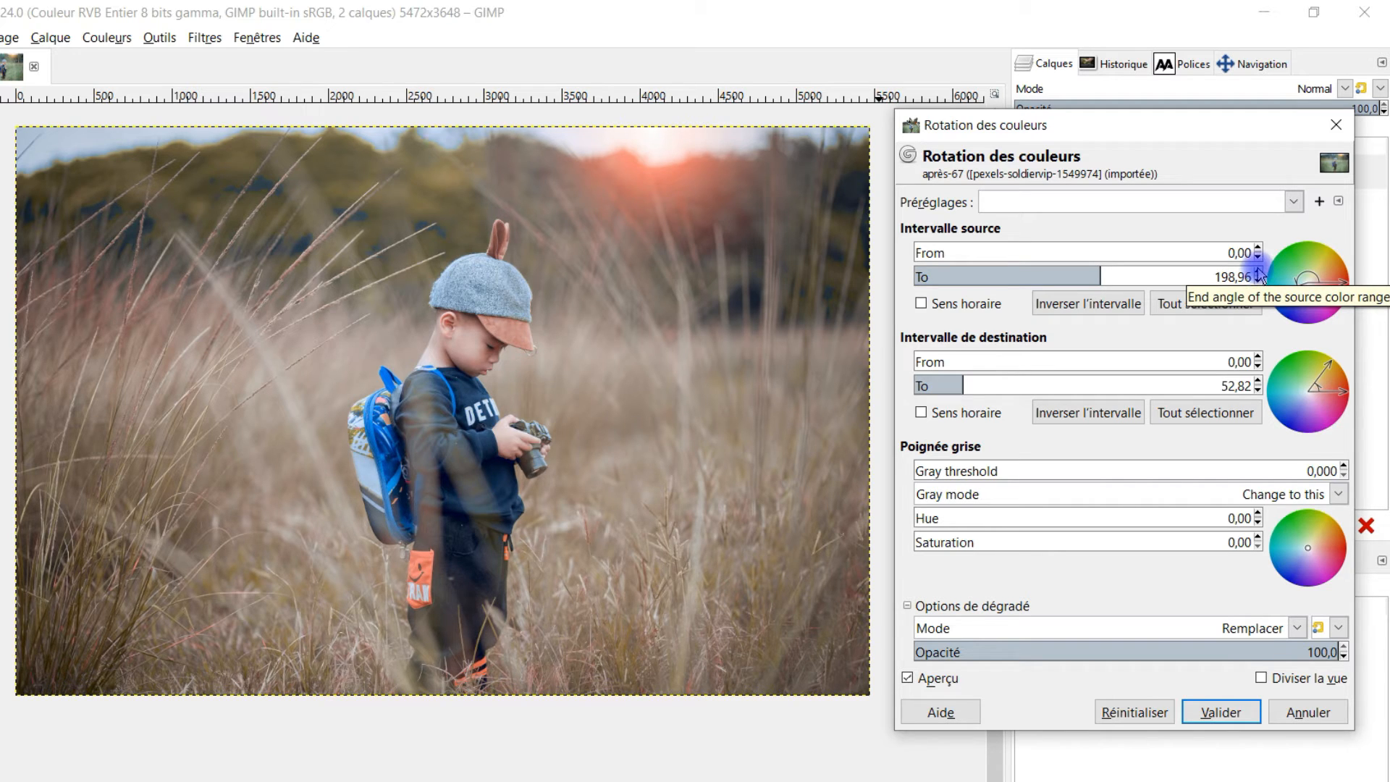
click(1258, 273)
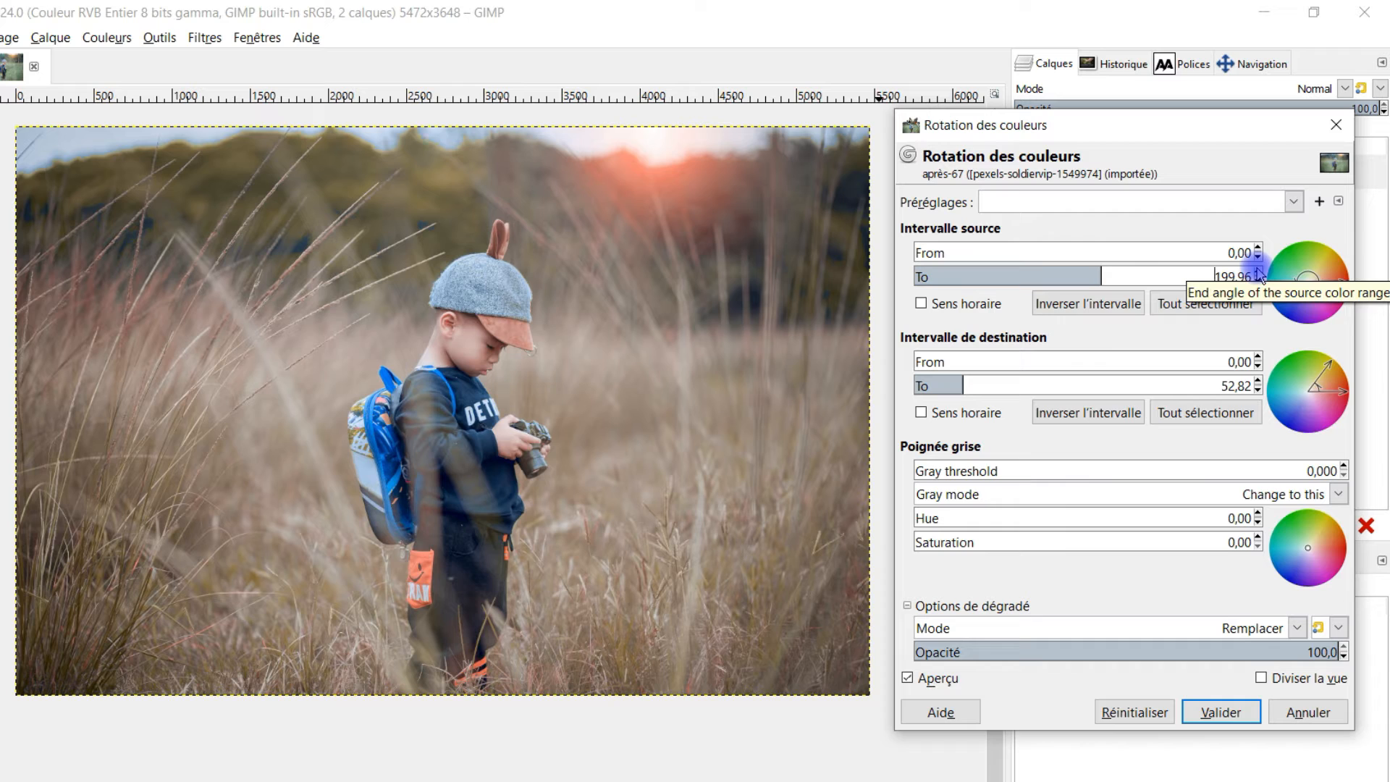
click(1257, 273)
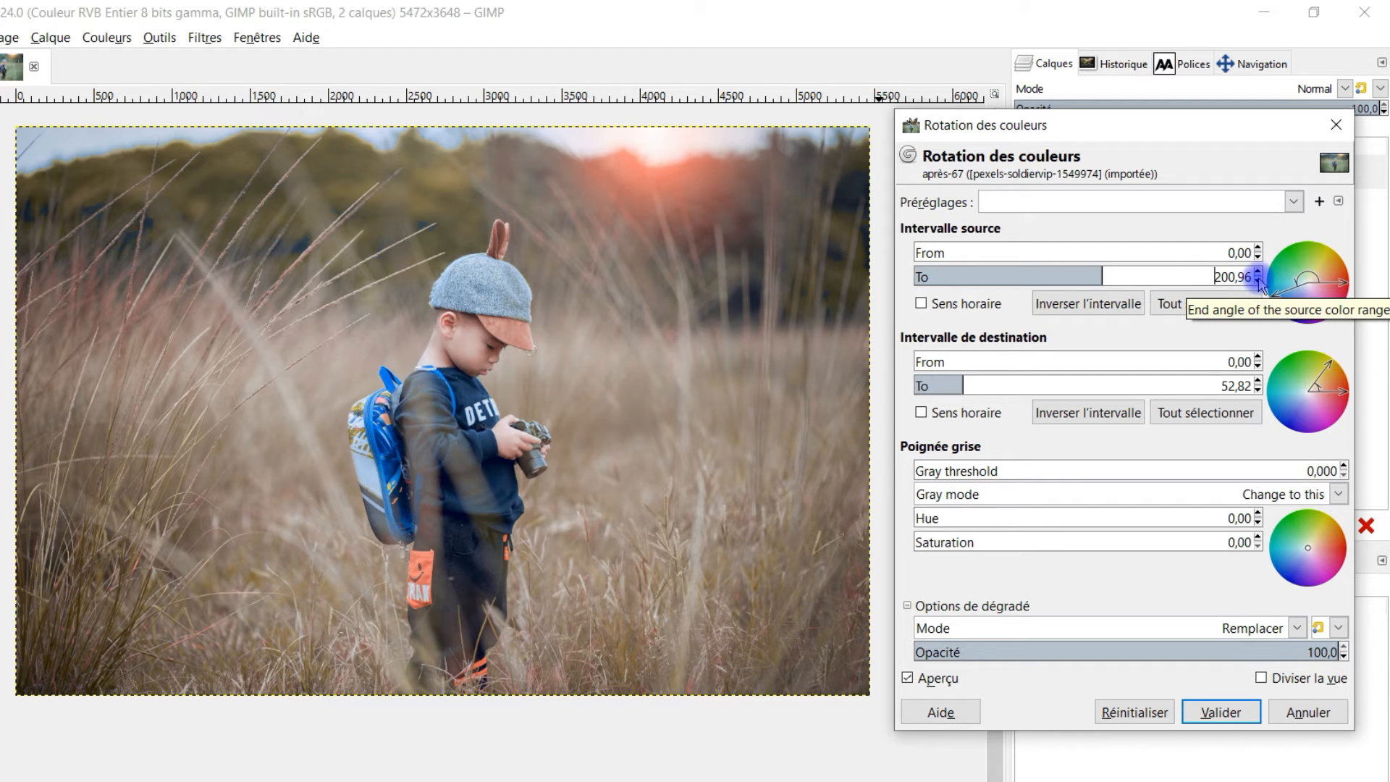
Test end angles between 194.96 and 202.96 for the source range, and return the value to 200.96.
click(1258, 281)
click(1258, 282)
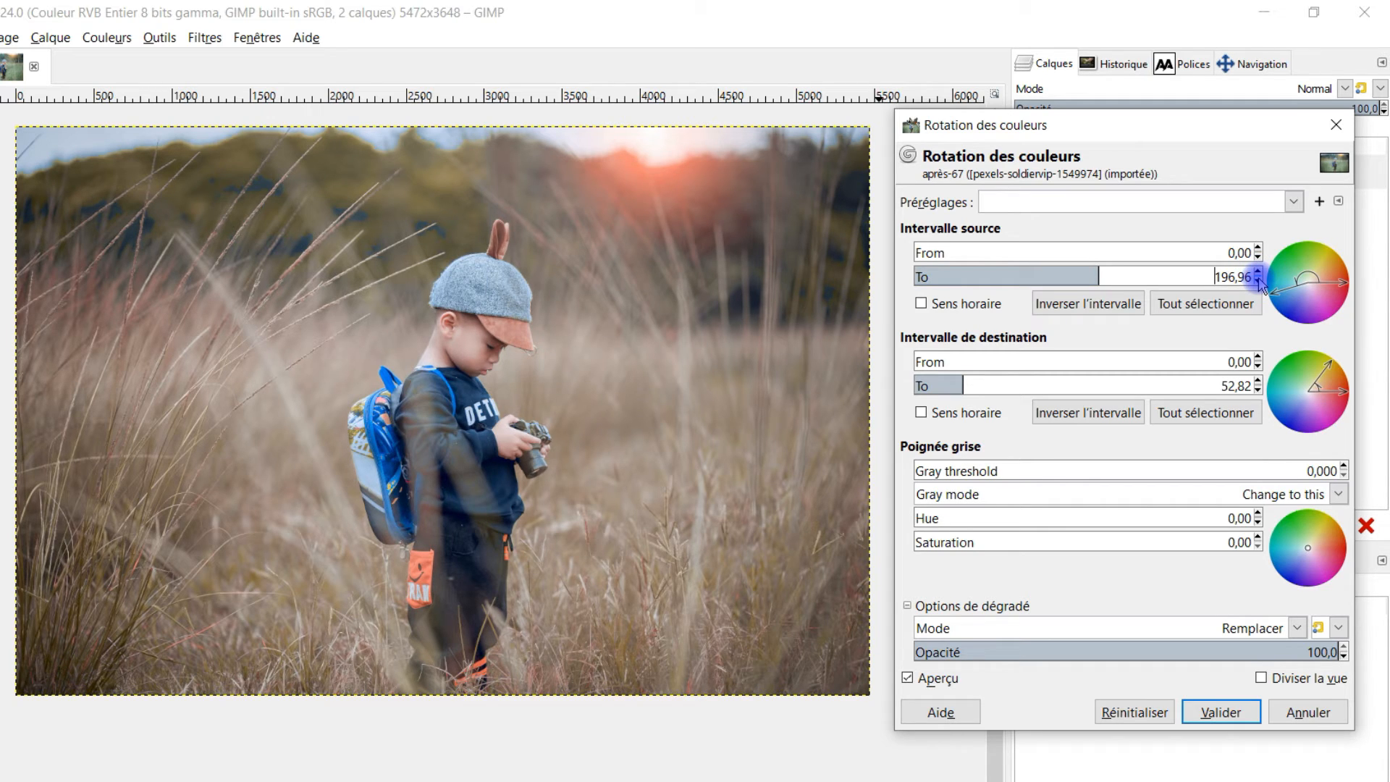
click(1257, 281)
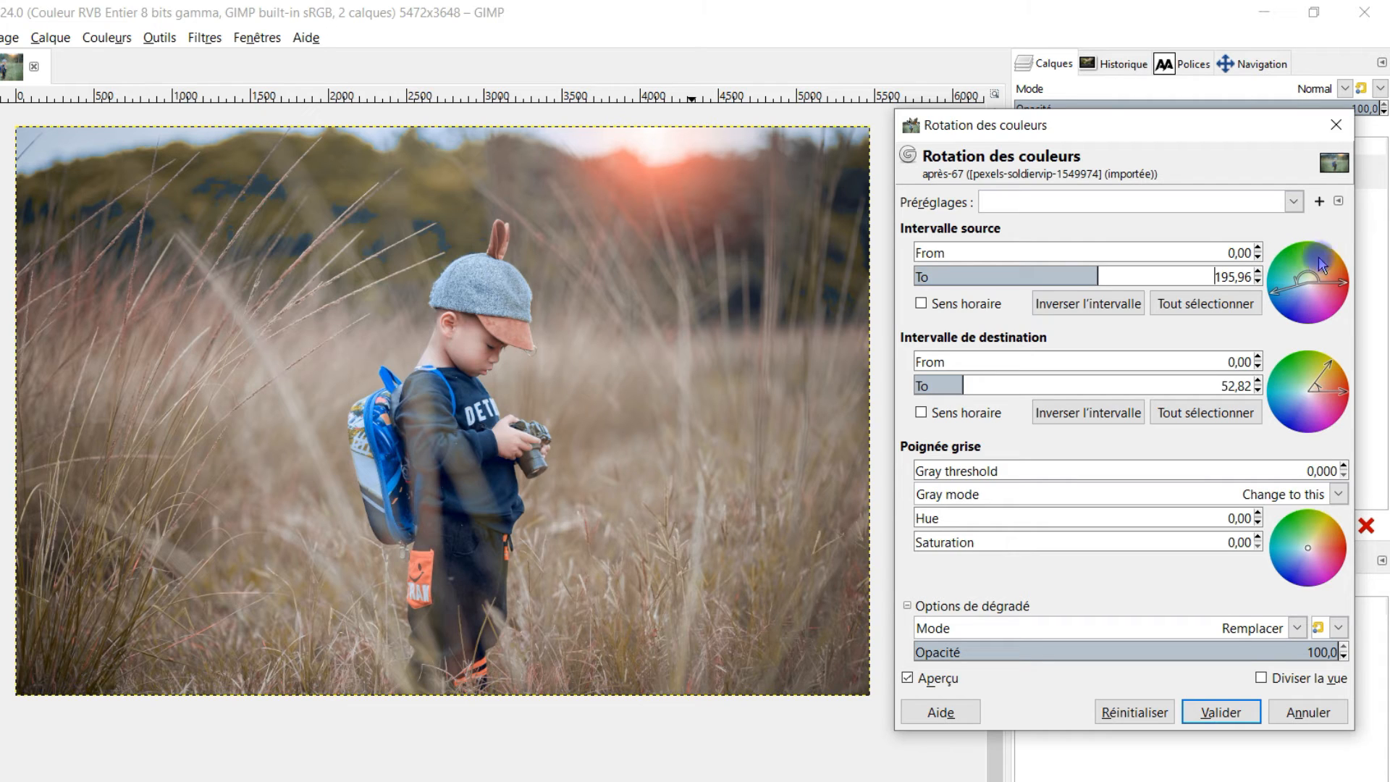
click(1256, 282)
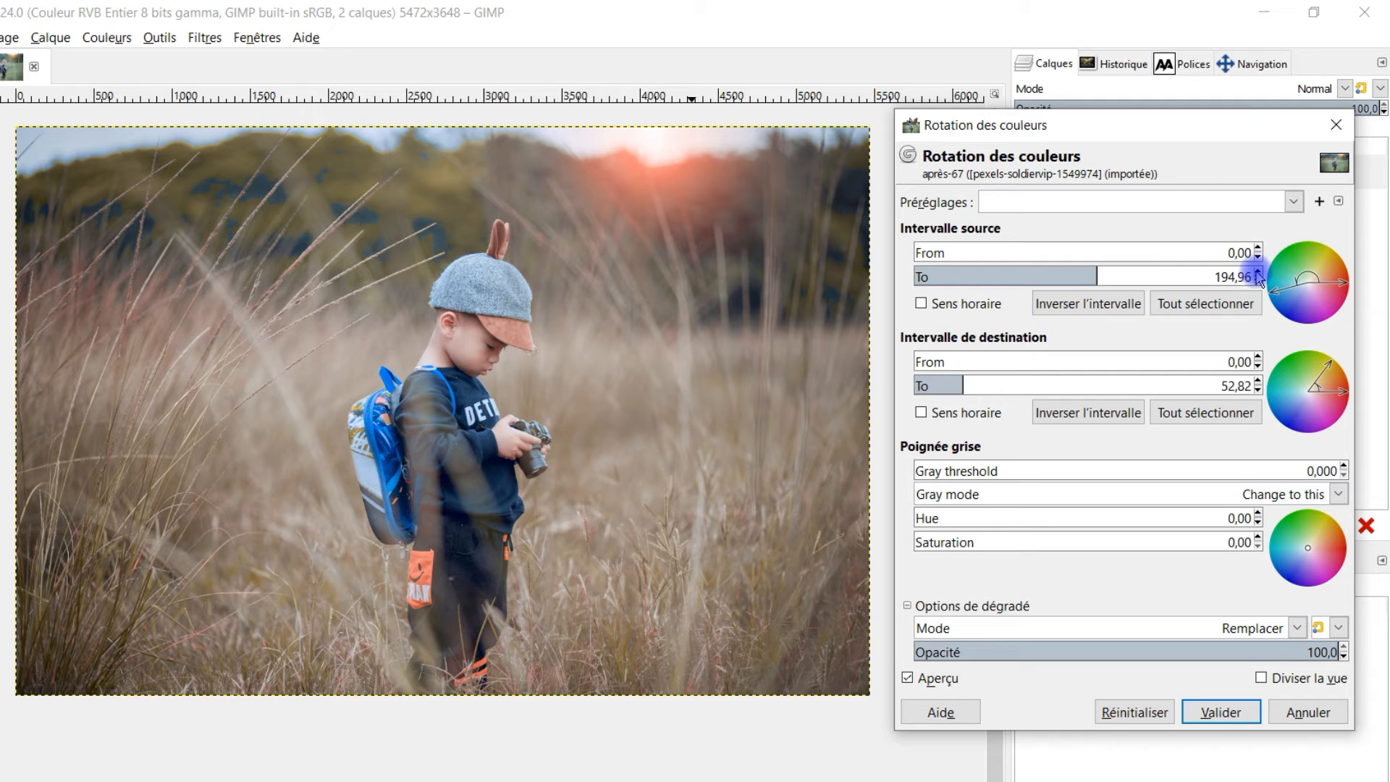
click(1257, 273)
click(1258, 274)
click(1257, 273)
click(1257, 274)
click(1257, 274)
click(1257, 273)
click(1257, 274)
click(1257, 274)
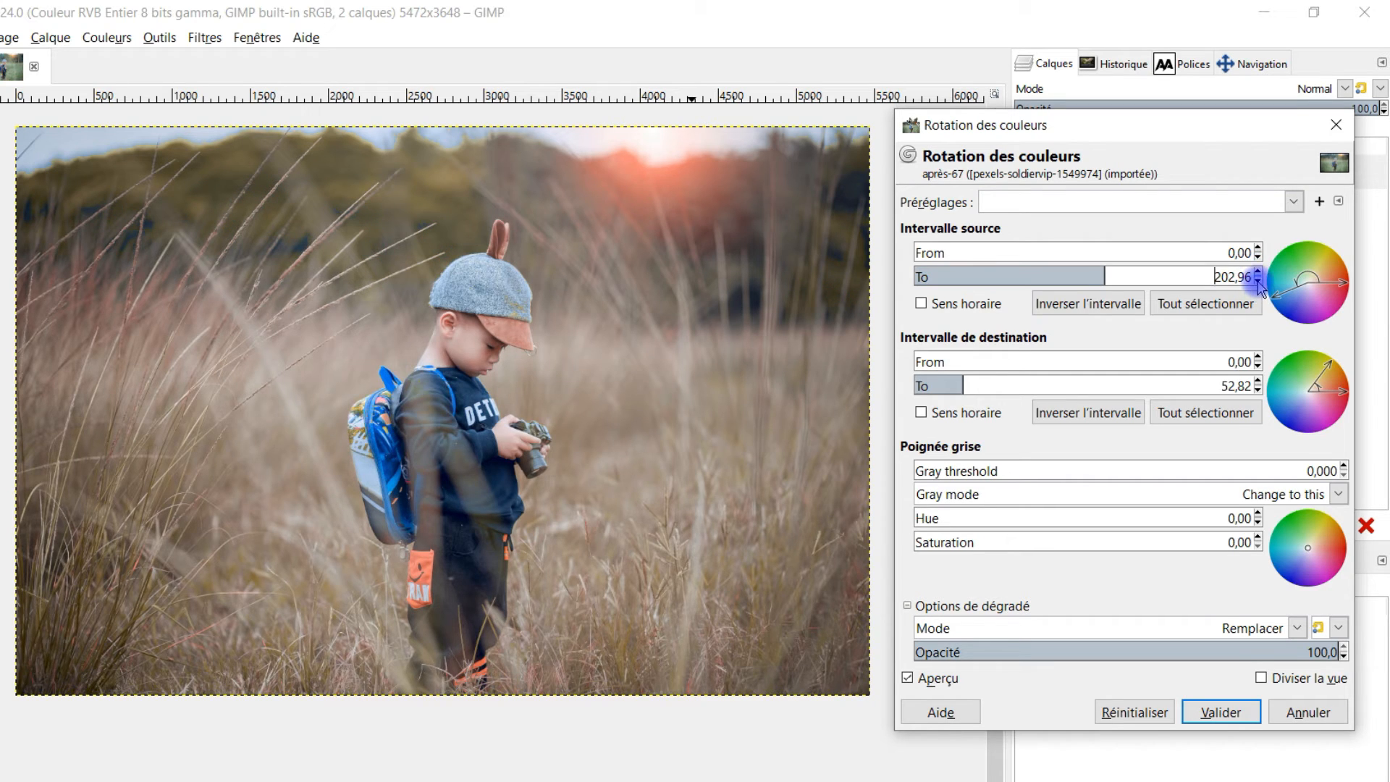
click(1257, 281)
click(1257, 281)
click(1257, 281)
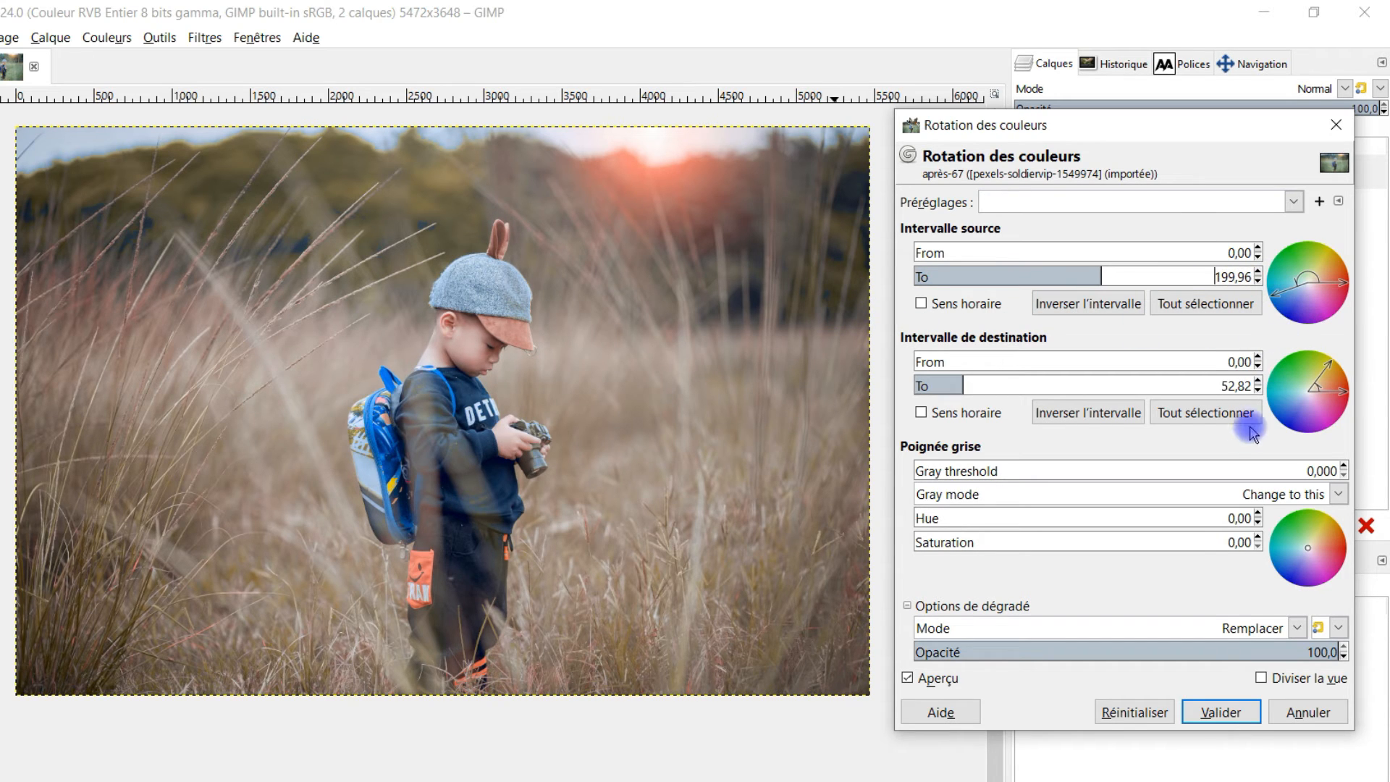
click(1257, 273)
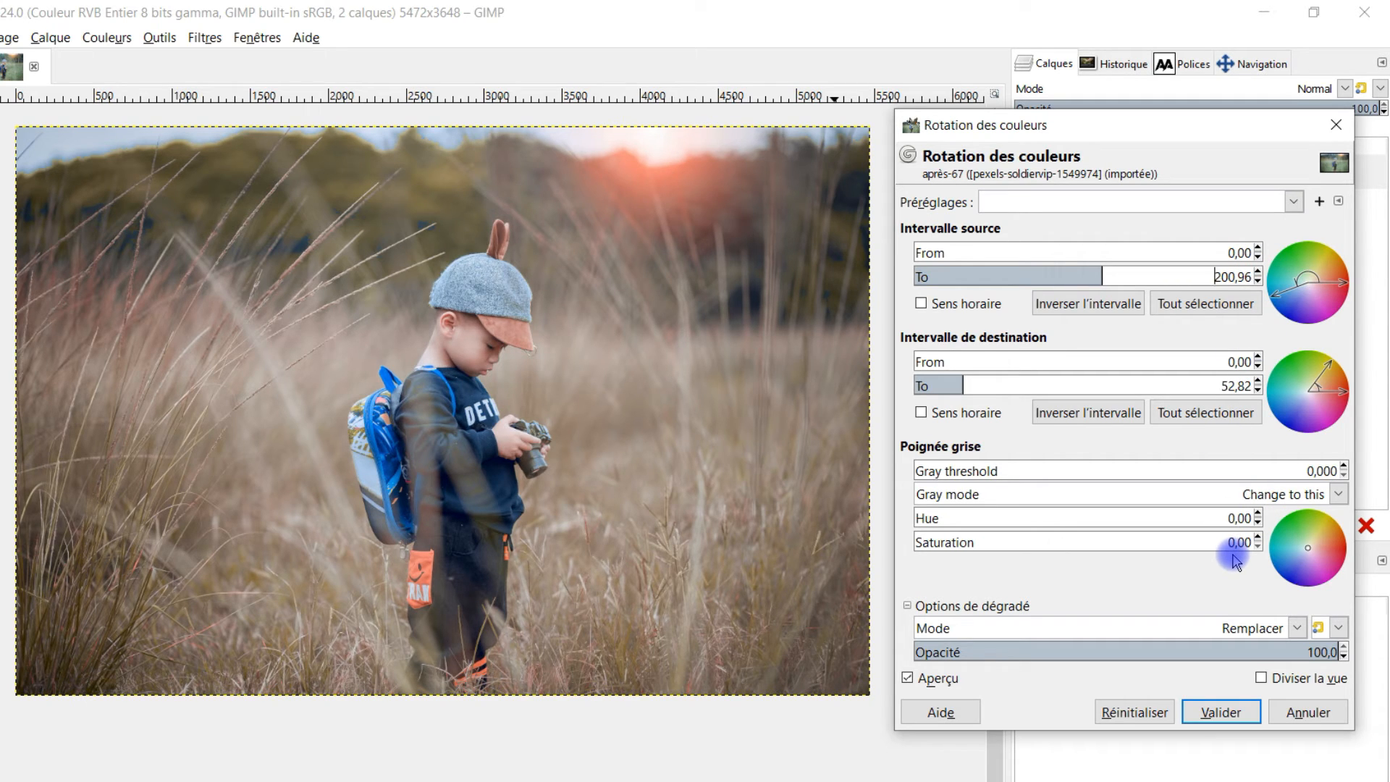
Keep the source range's end at 200.96, set the gray handle to hue 315 and saturation 0.03, and apply the color rotation.
click(1258, 274)
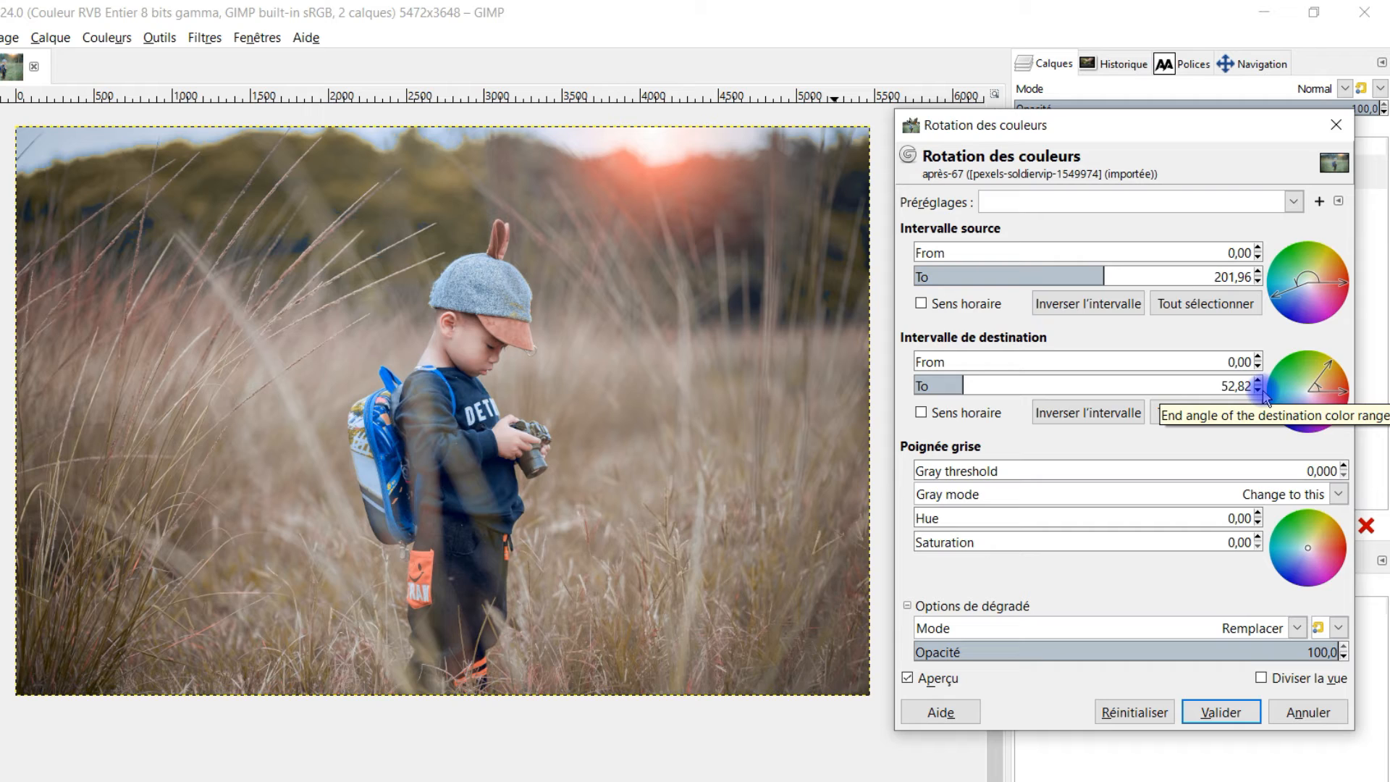
click(1257, 283)
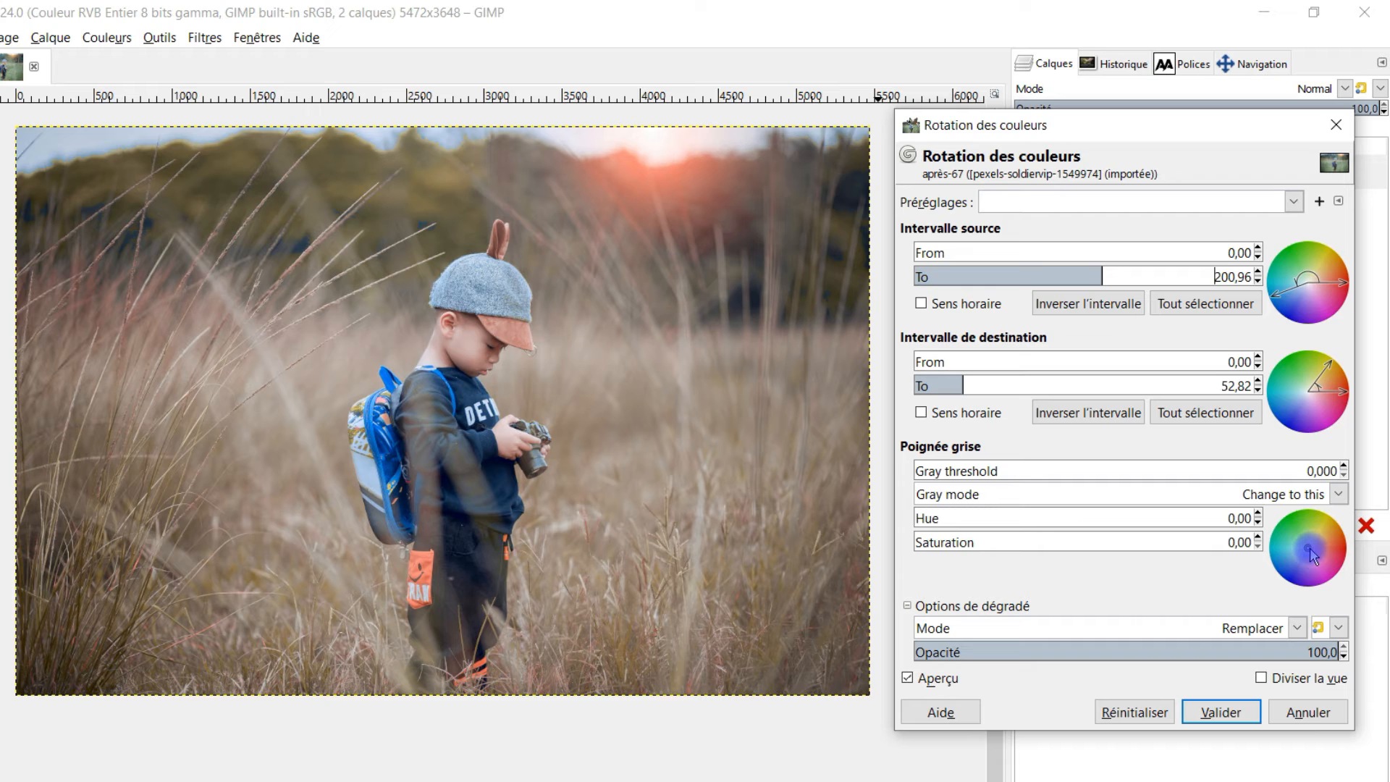
drag(1313, 555, 1337, 556)
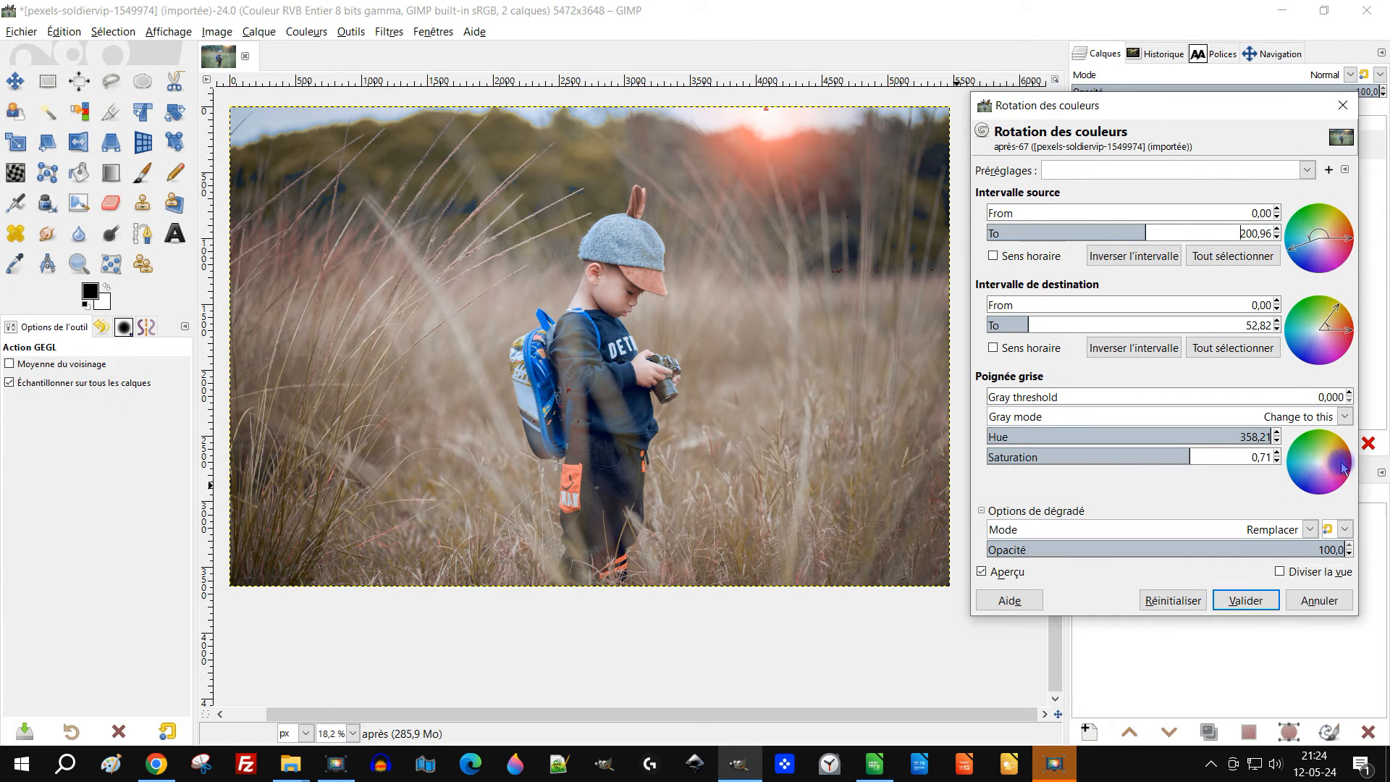
drag(1332, 467, 1324, 469)
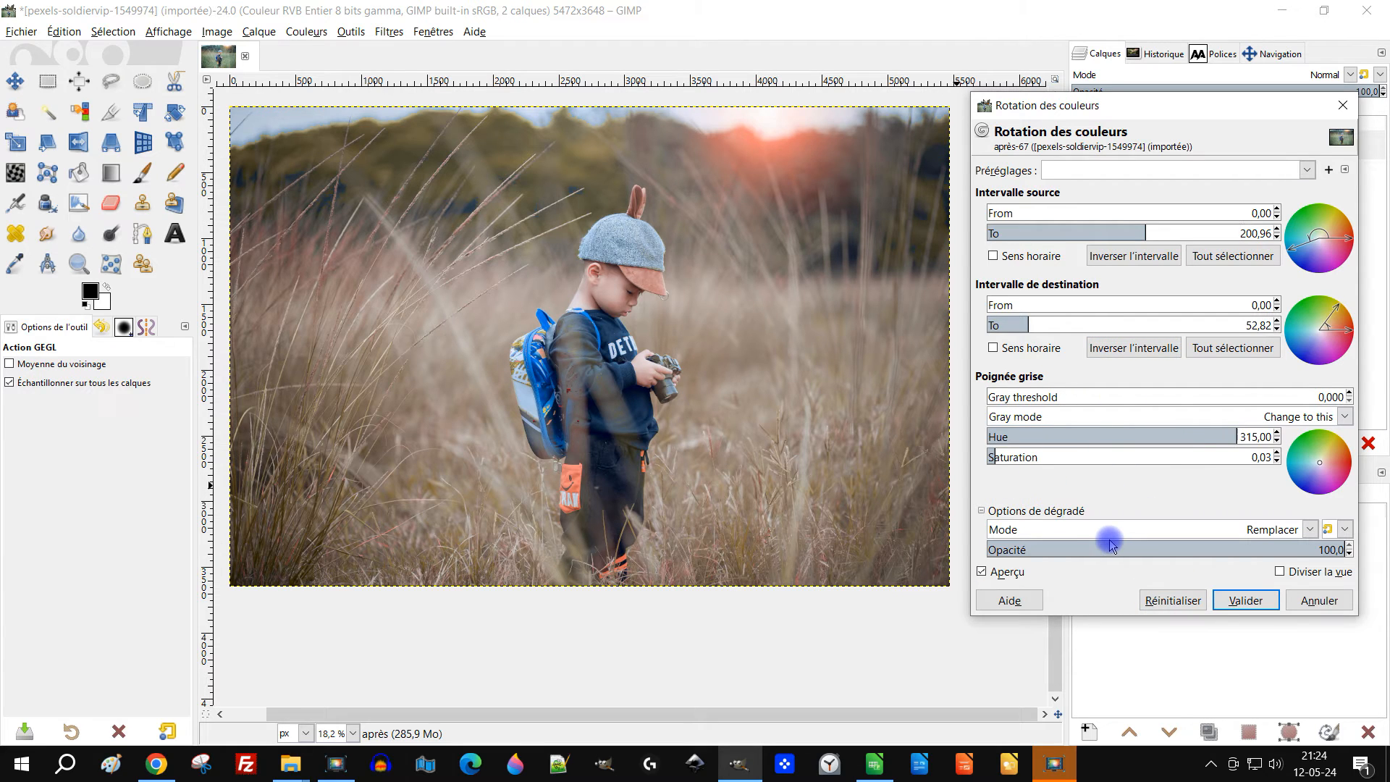
click(1245, 600)
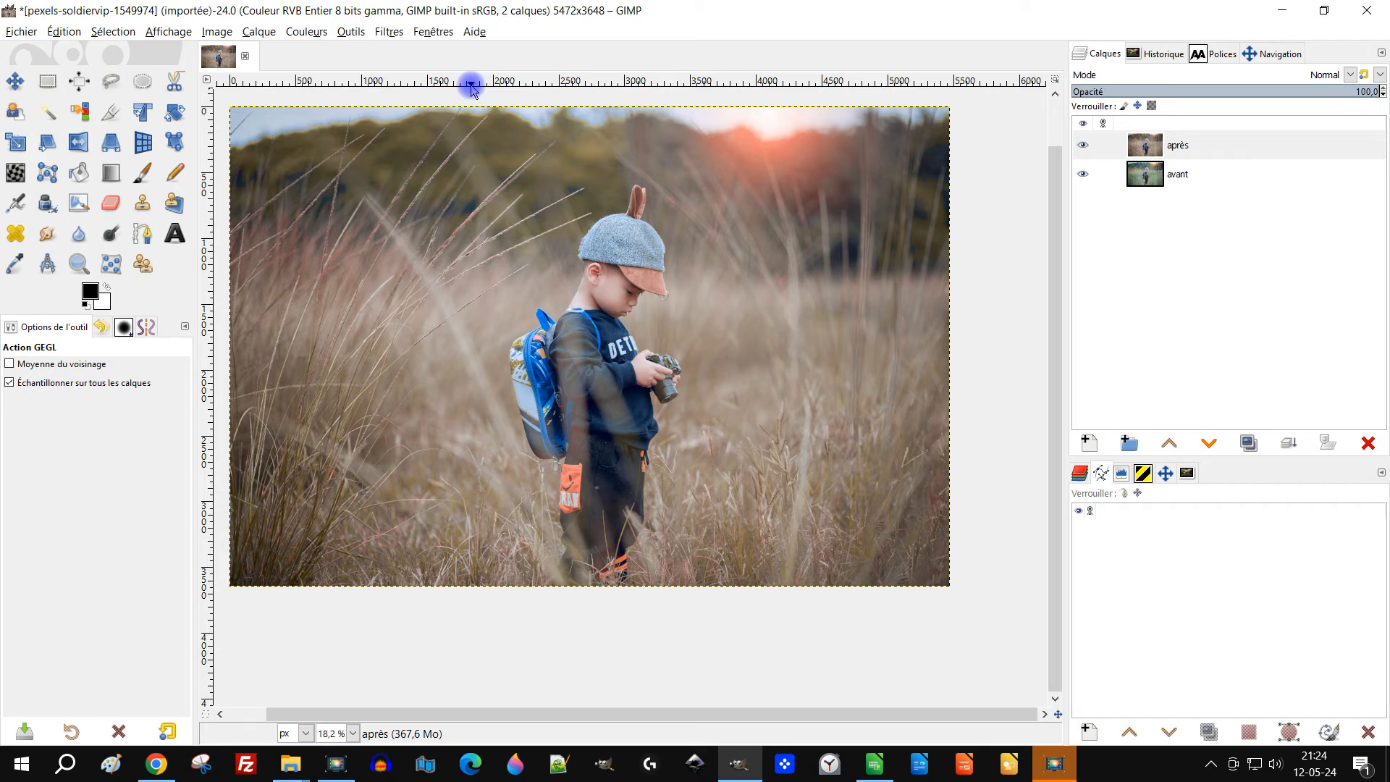
click(306, 32)
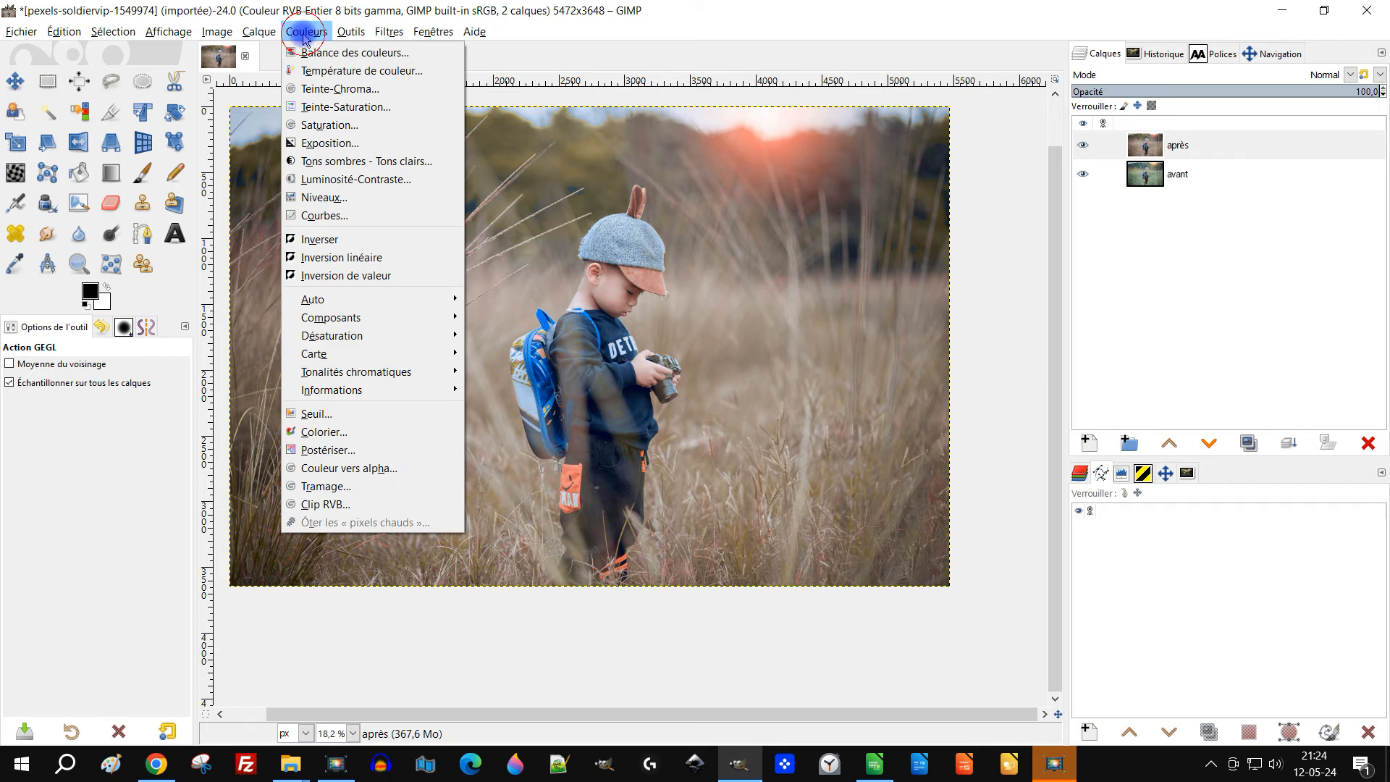
click(353, 226)
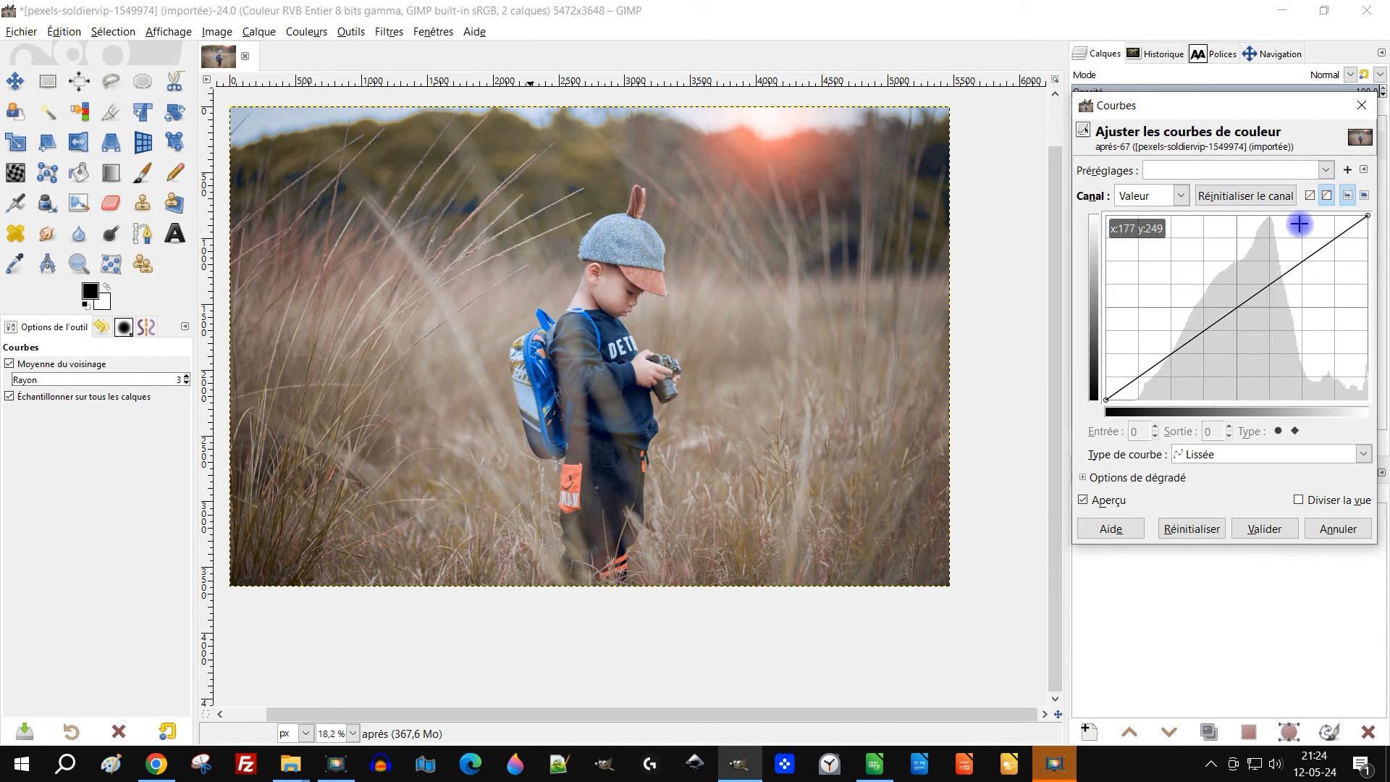
drag(1343, 232, 1341, 230)
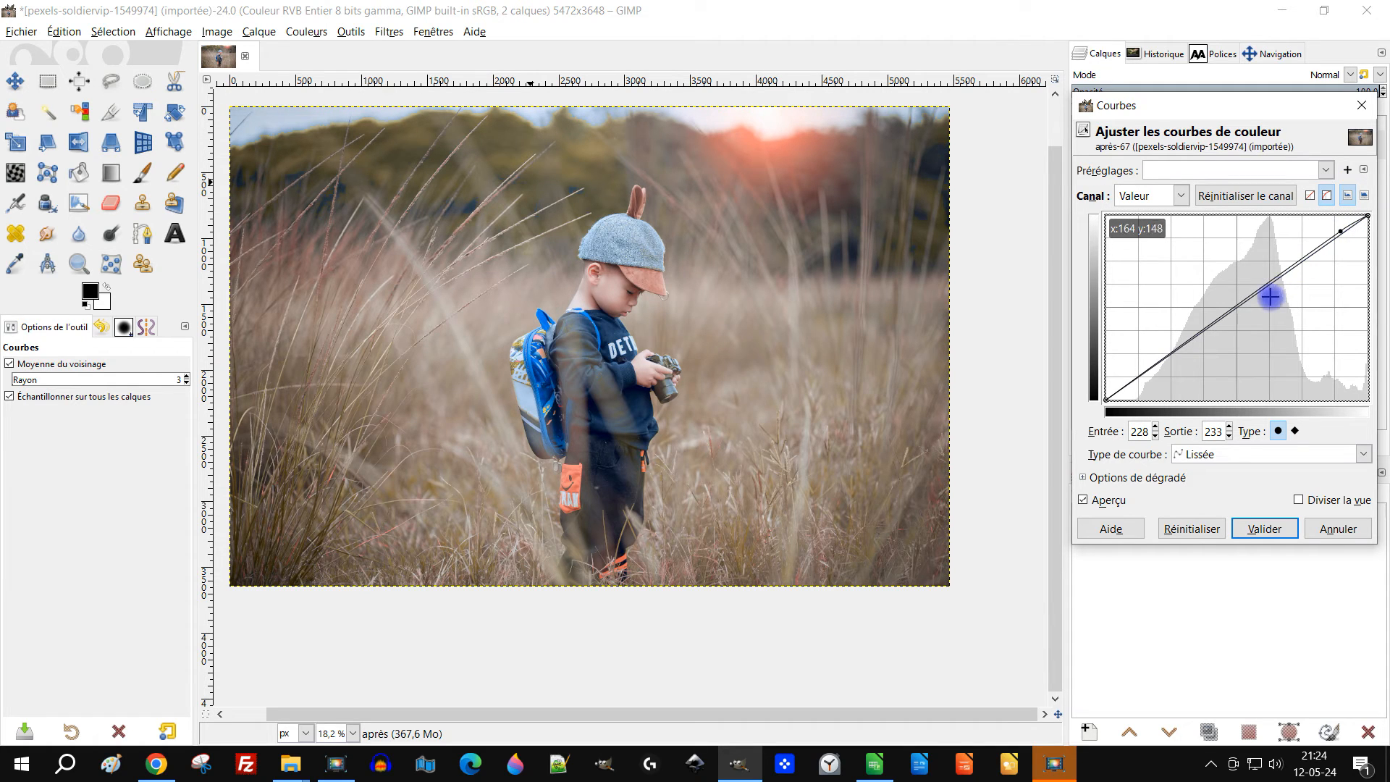
drag(1142, 370, 1140, 379)
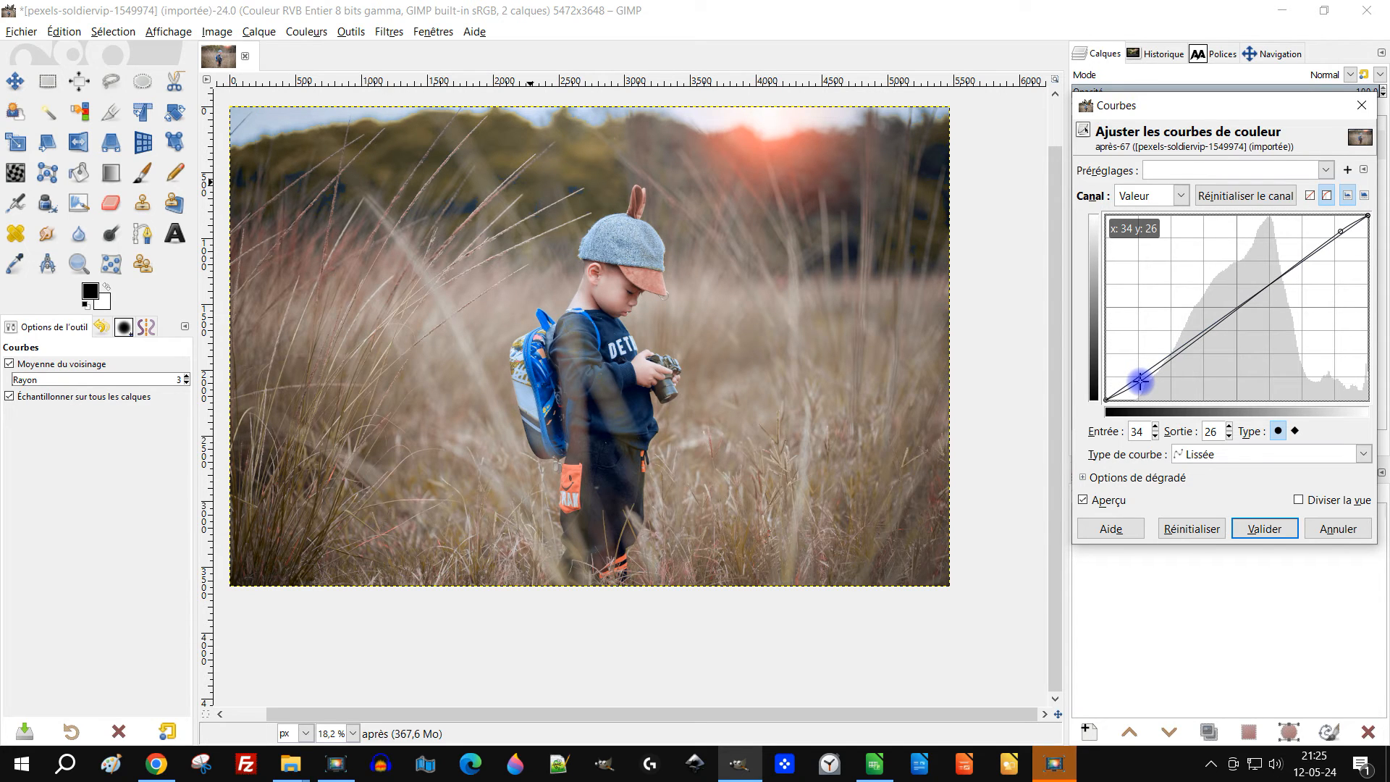
click(1193, 535)
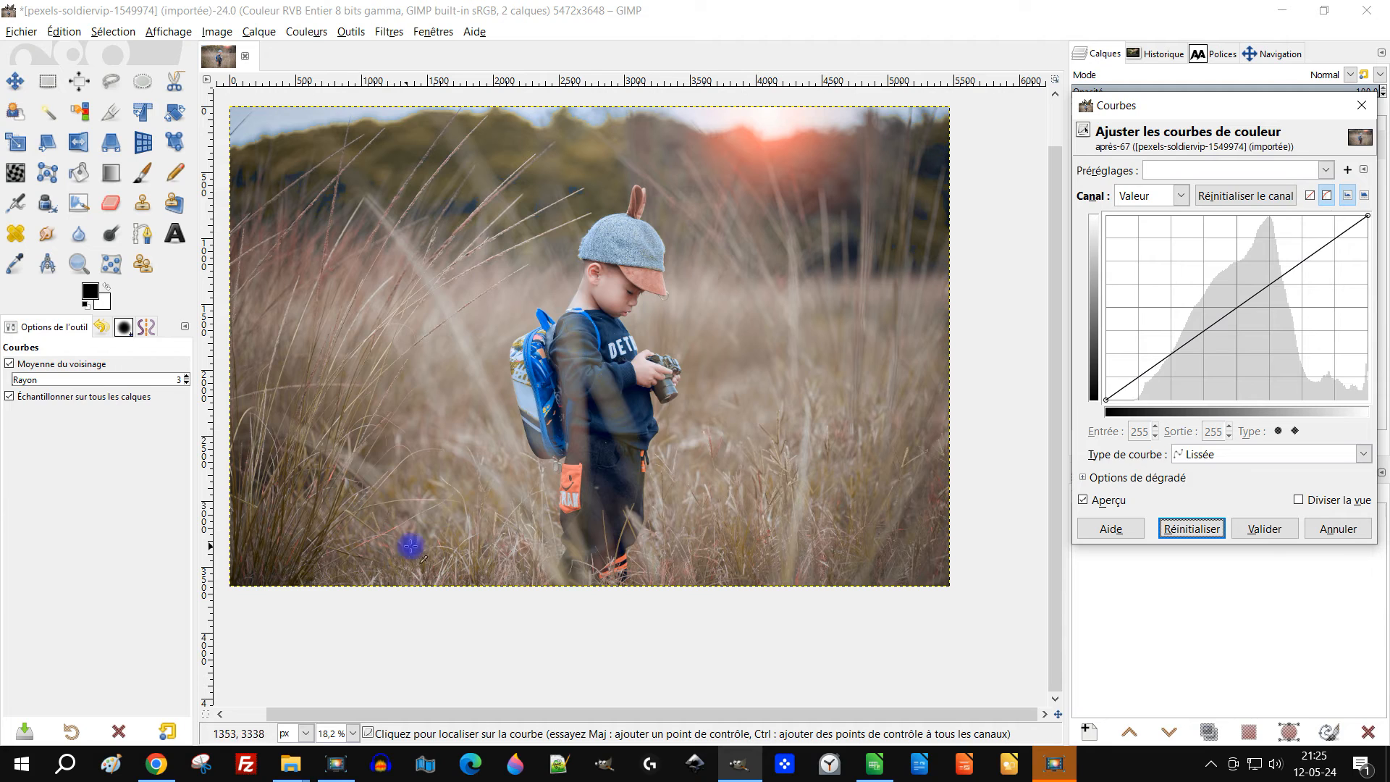
click(1336, 527)
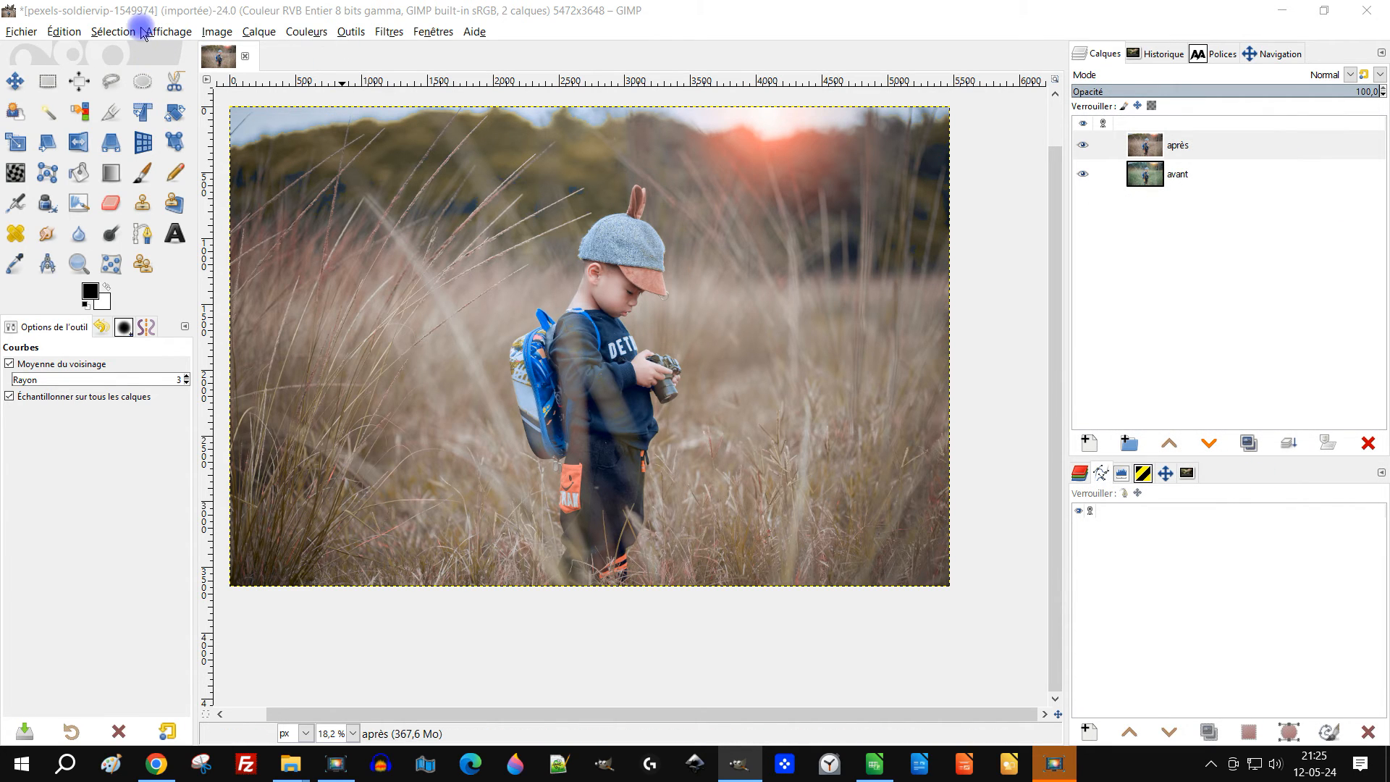
click(67, 32)
click(86, 53)
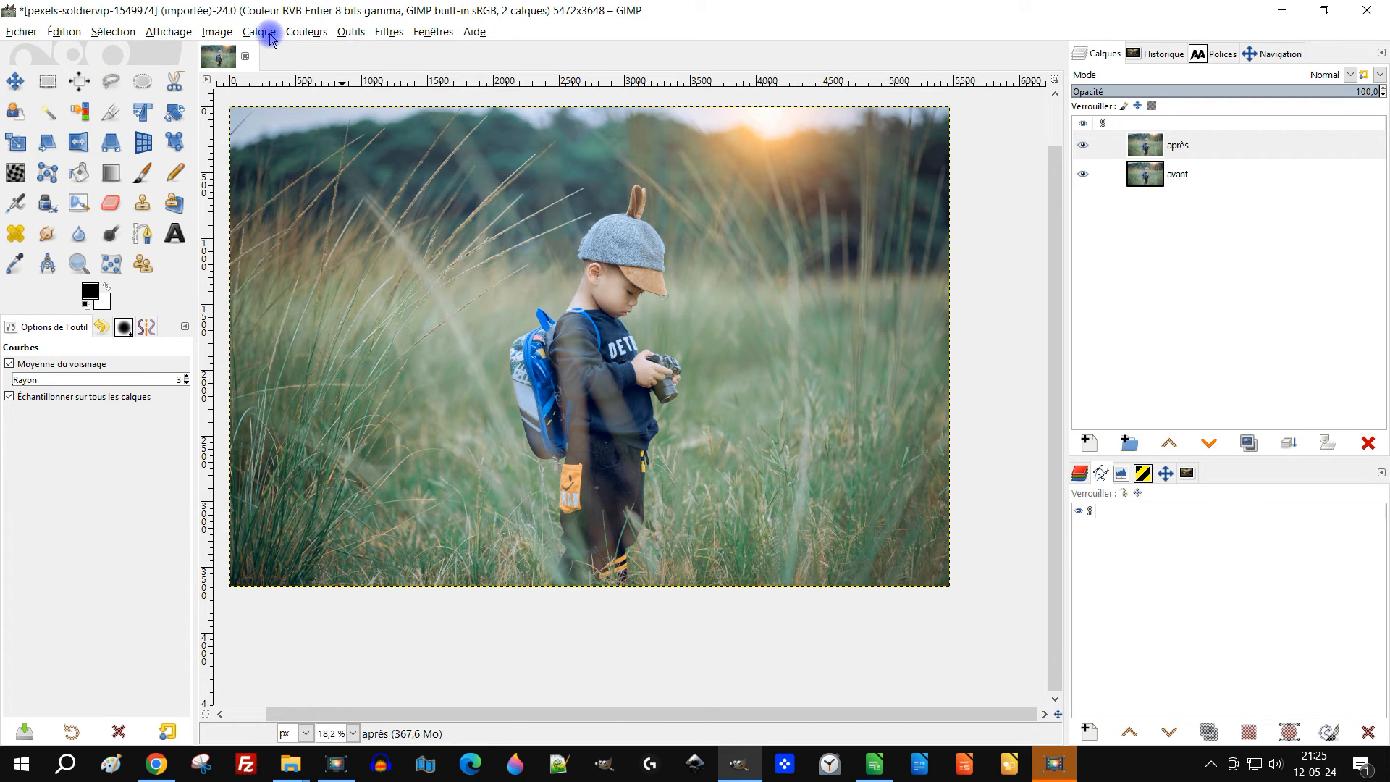
click(303, 32)
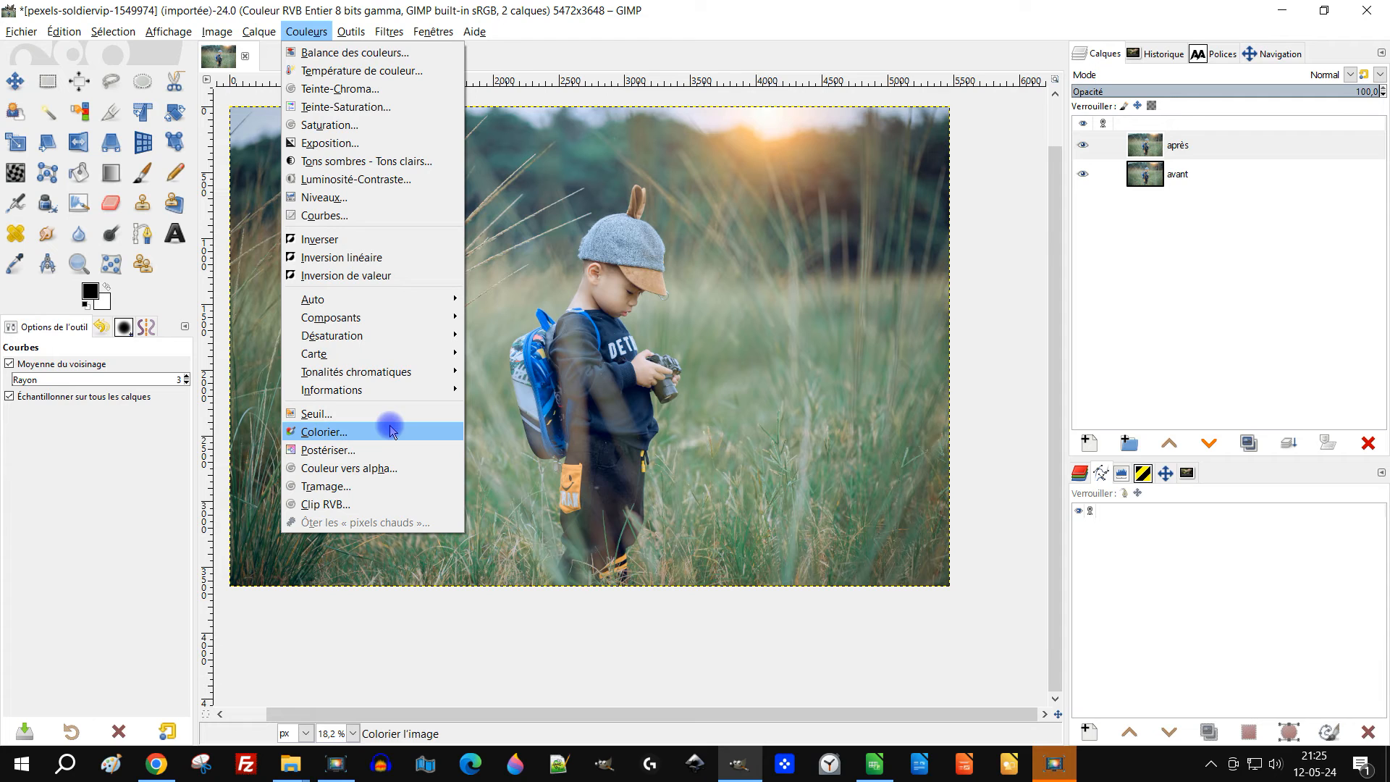
mouse_move(396, 354)
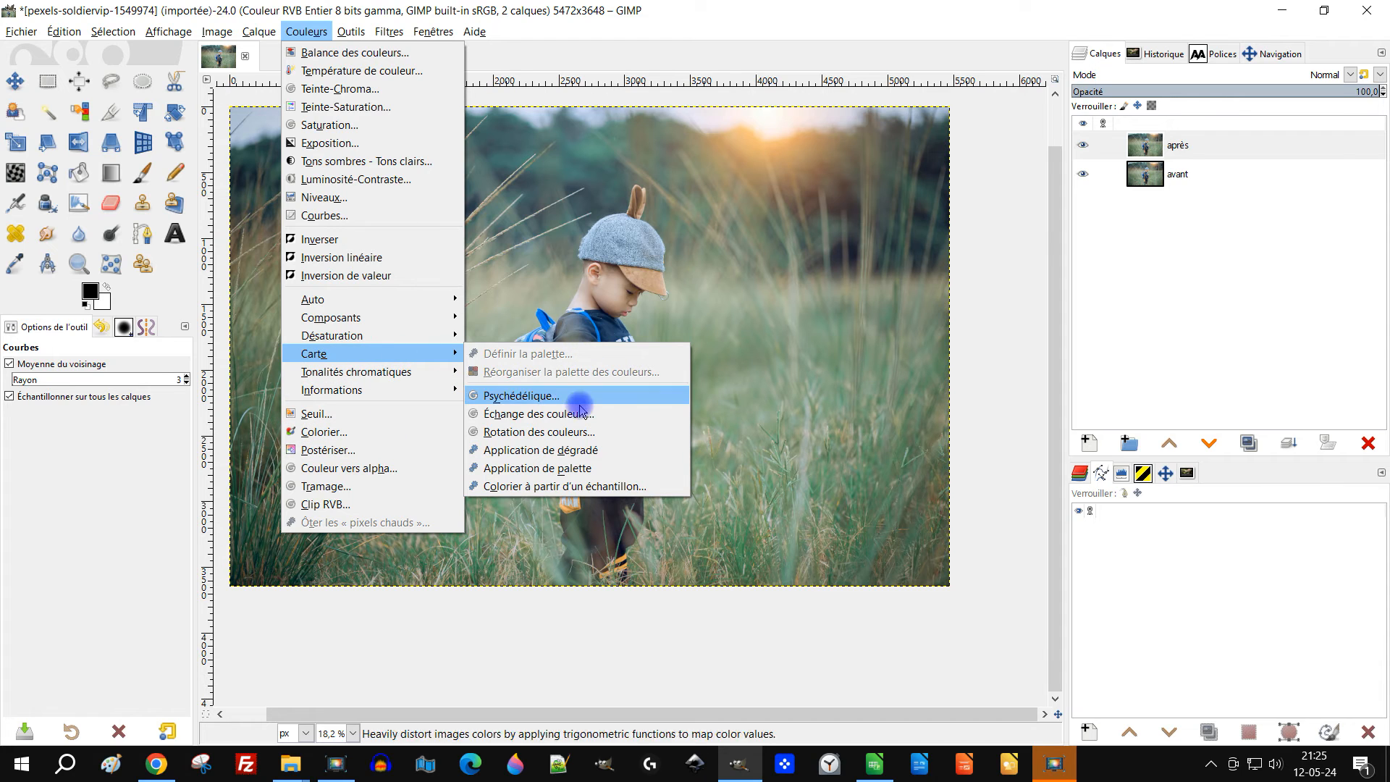
click(534, 431)
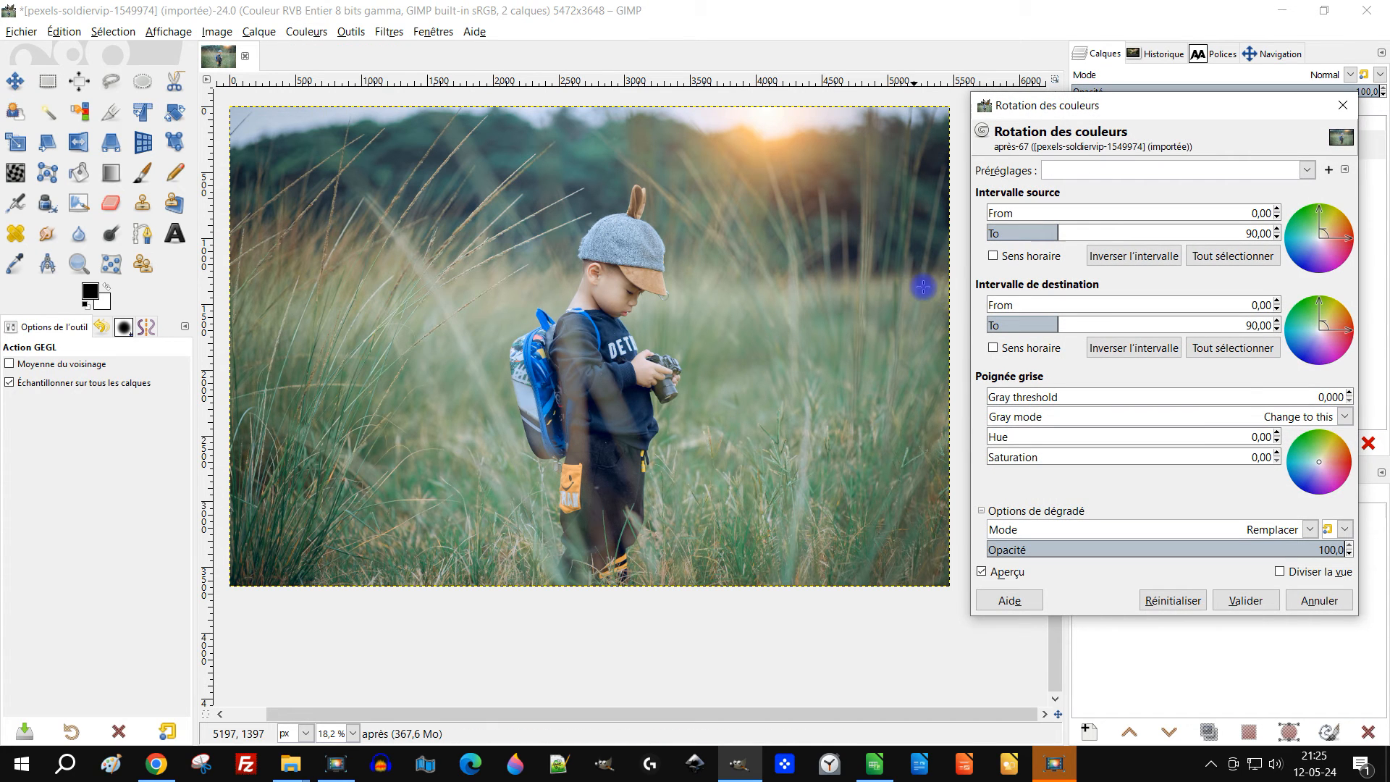
click(1123, 170)
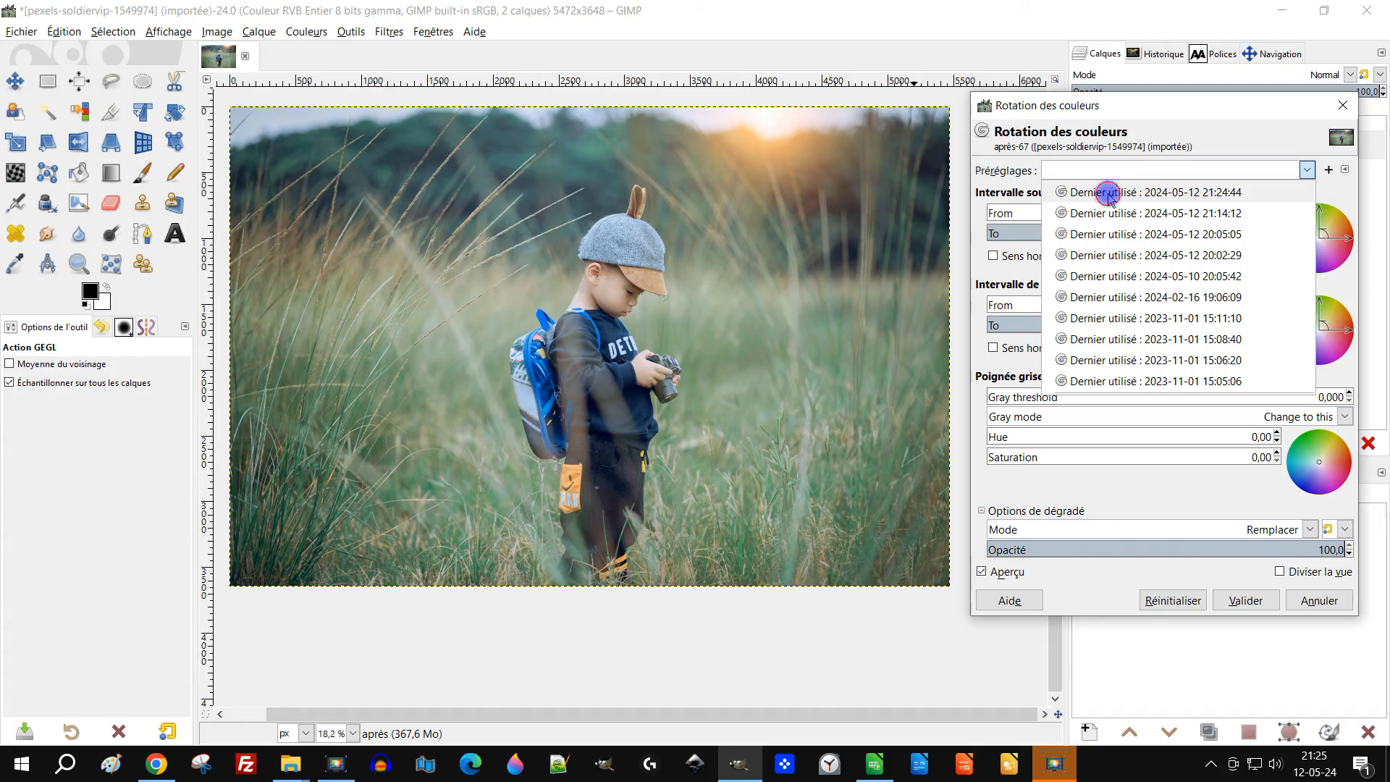
click(1108, 193)
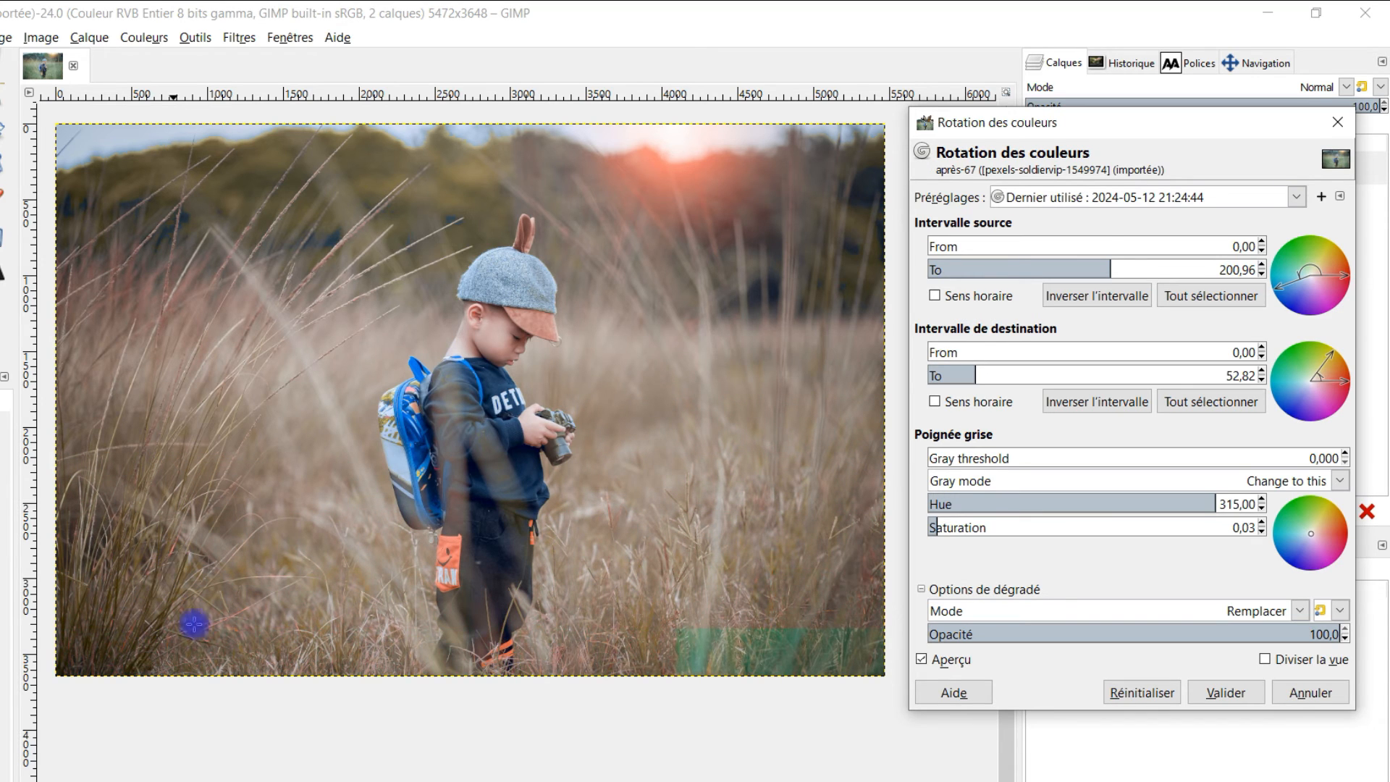
Set the start of the destination color range to about 29.90 and apply the color rotation.
drag(1347, 382, 1350, 364)
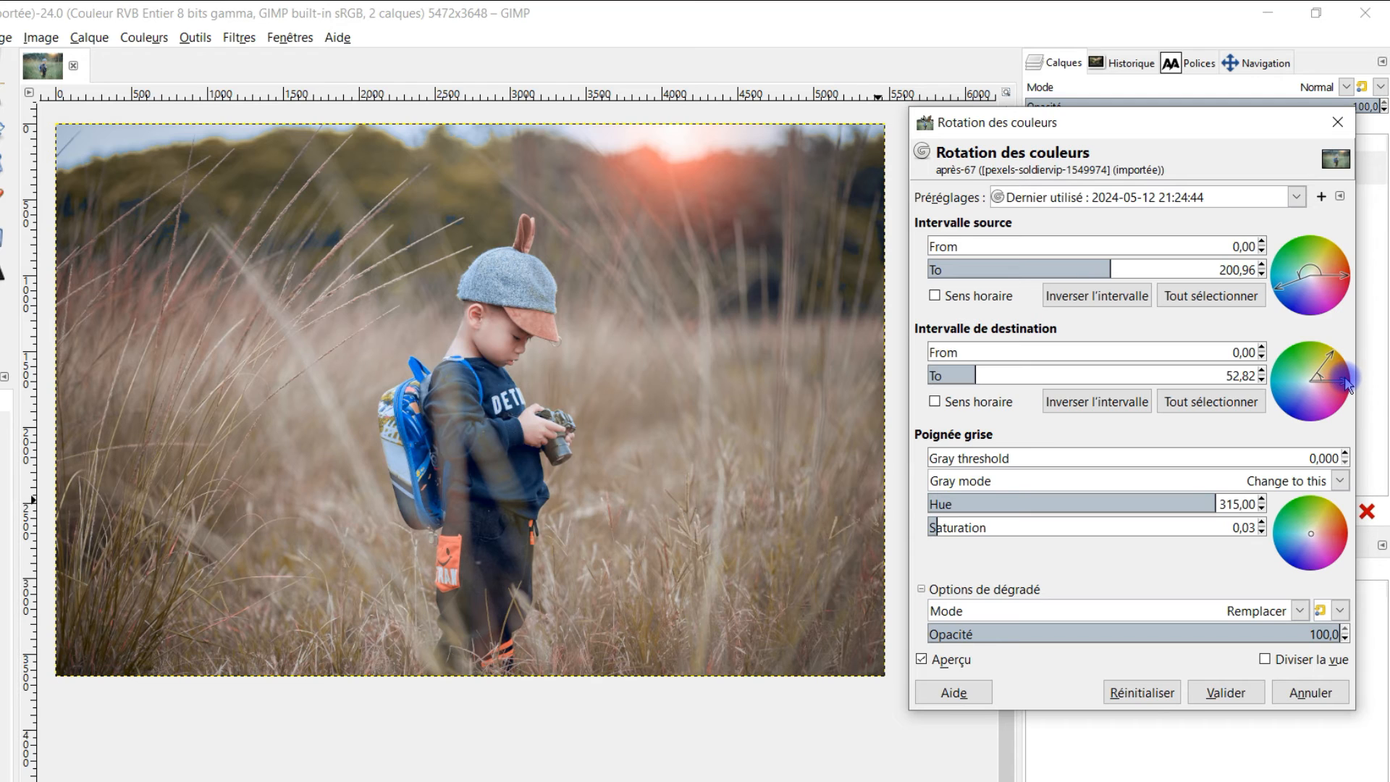
drag(1348, 383, 1347, 381)
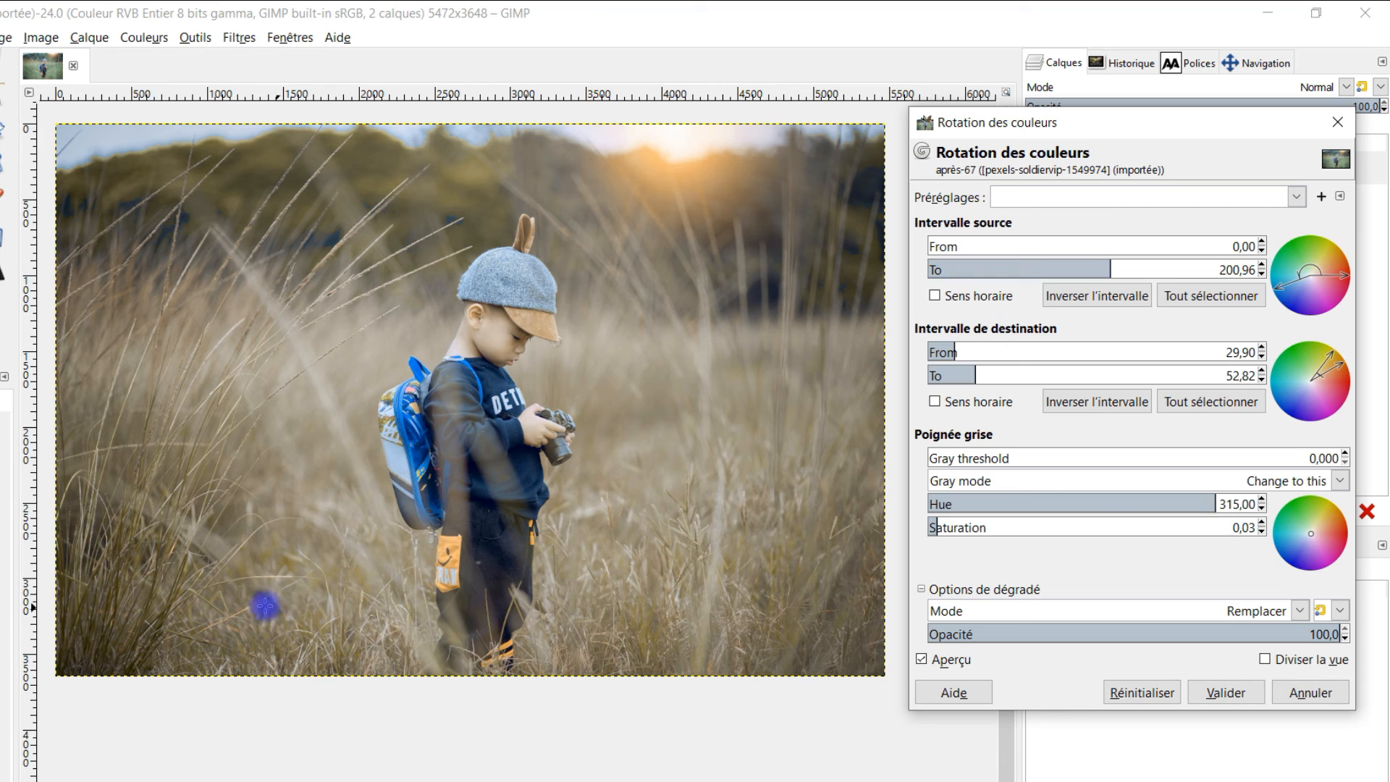
click(1242, 696)
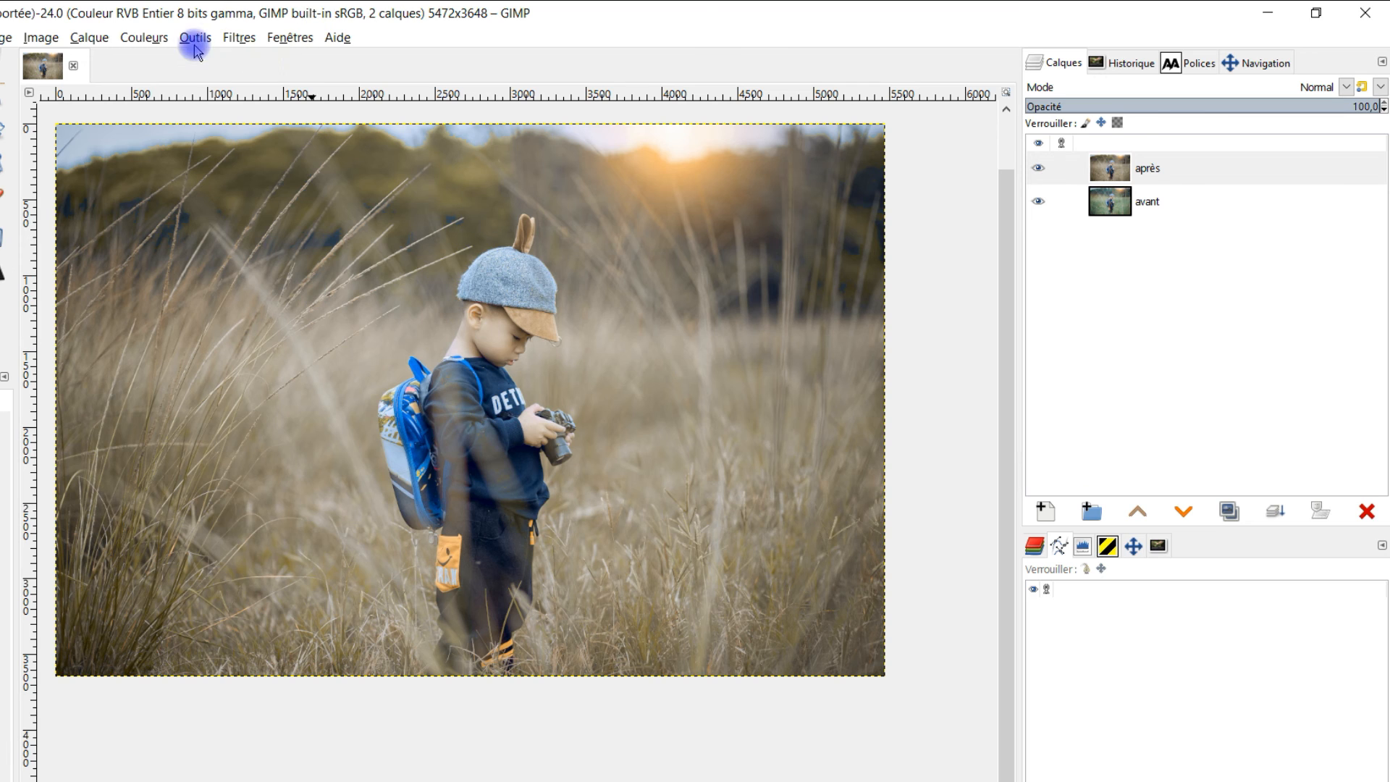
Open Courbes and shape the Valeur curve into an S, with points at about input 44, output 25 and input 218, output 226.
click(142, 37)
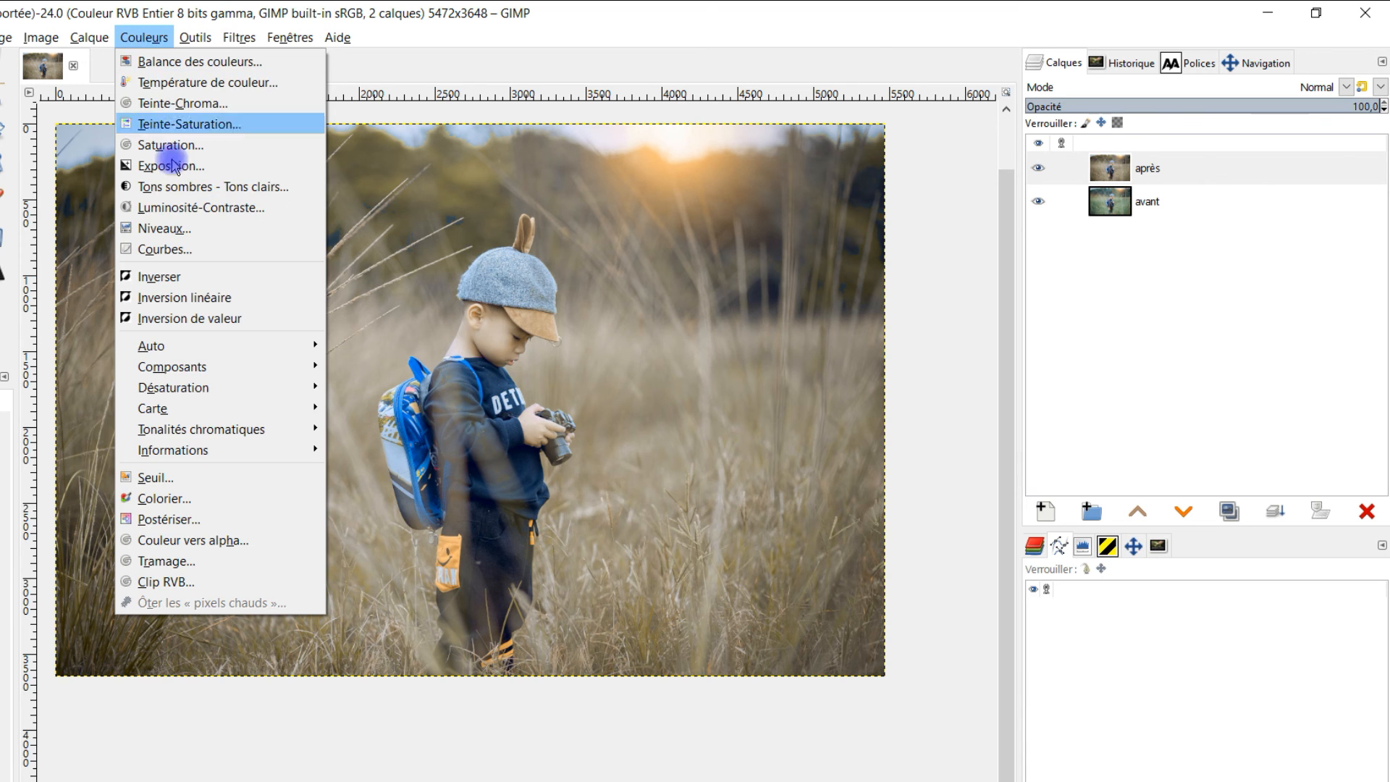
click(177, 252)
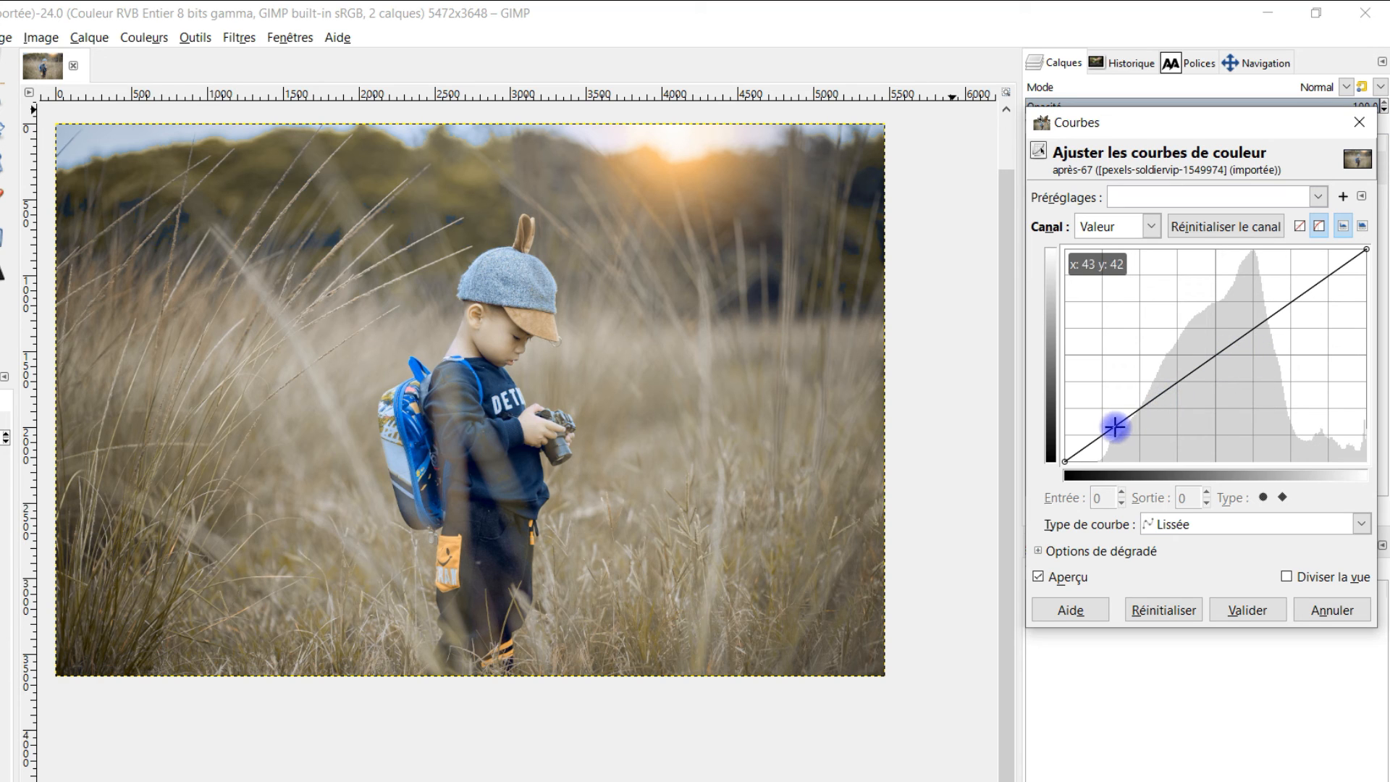
drag(1107, 428, 1108, 437)
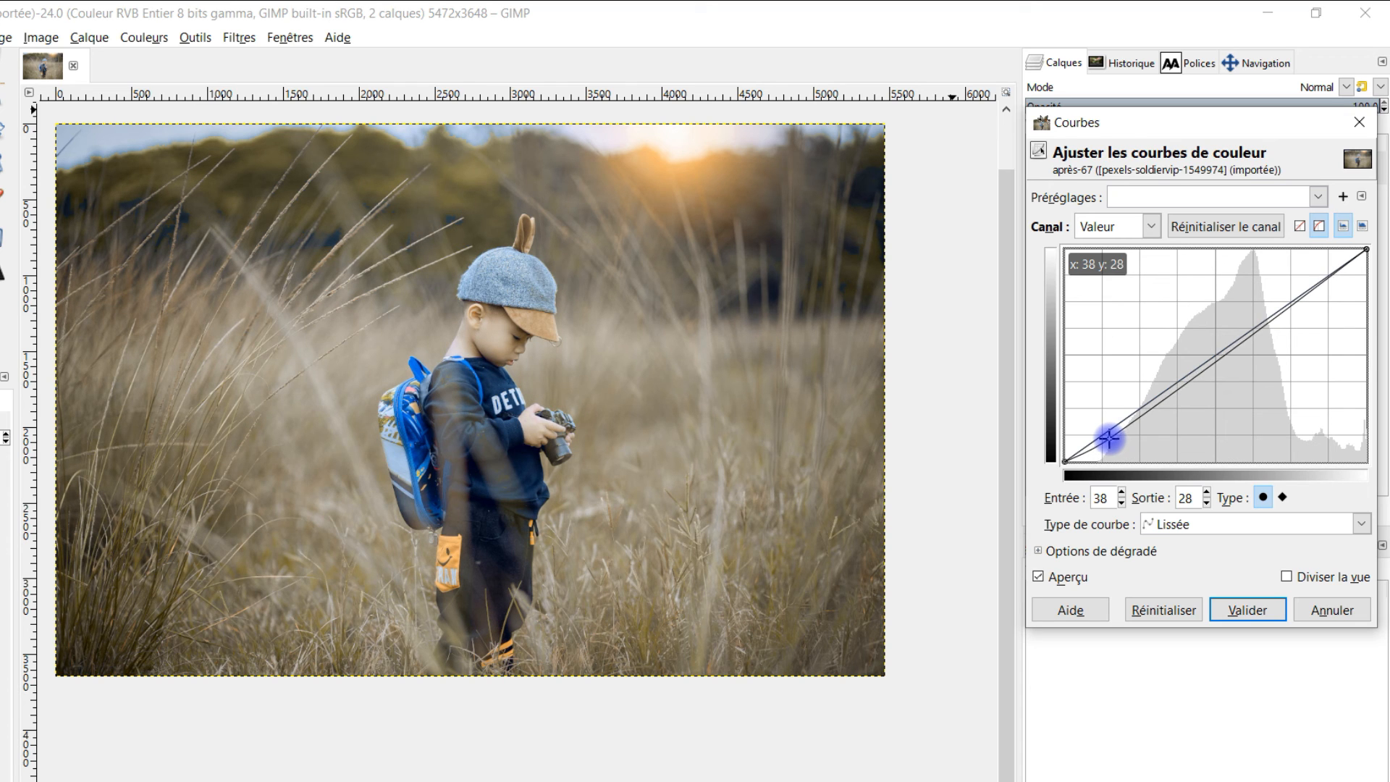
drag(1108, 437, 1116, 440)
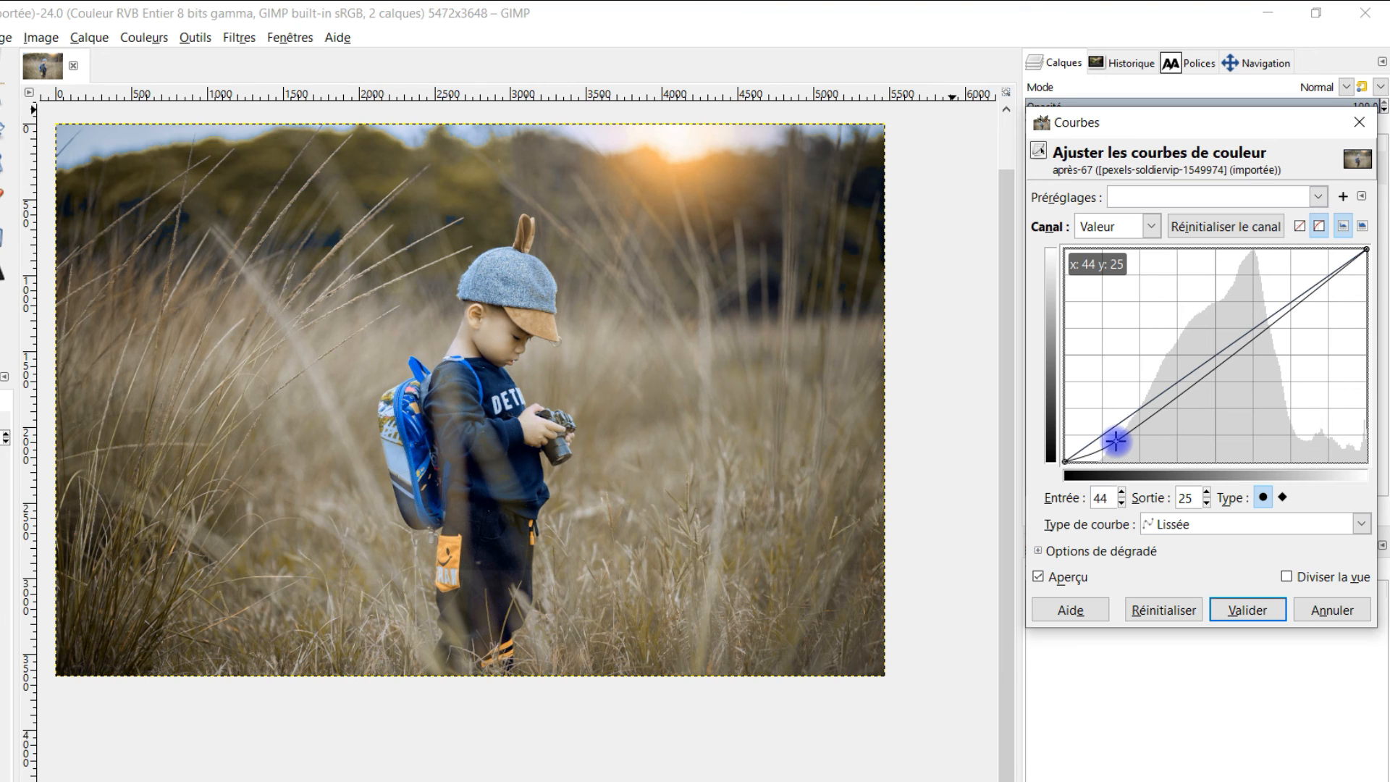
drag(1322, 290, 1323, 273)
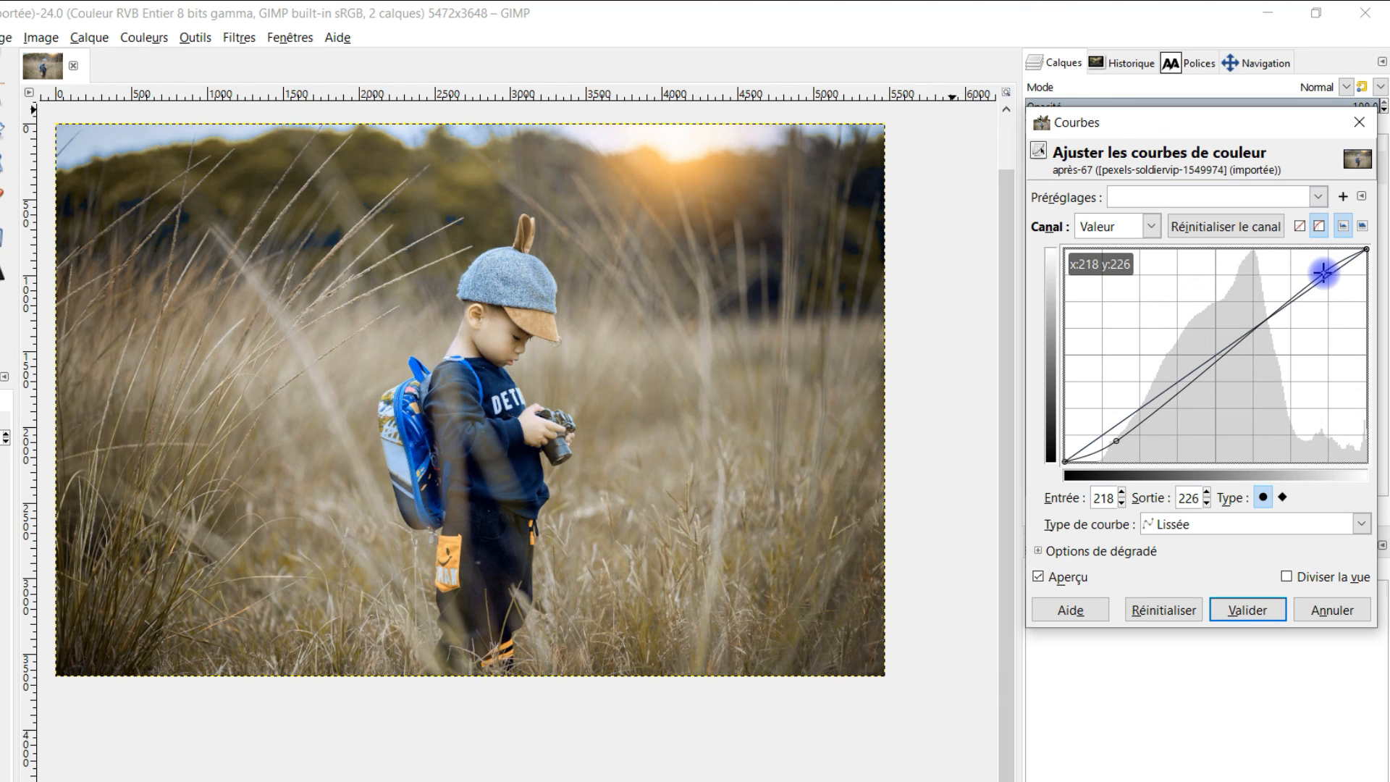
Raise the Rouge curve at input 126 to output 134, and lower the Vert curve at about input 131 to output 116.
click(1125, 235)
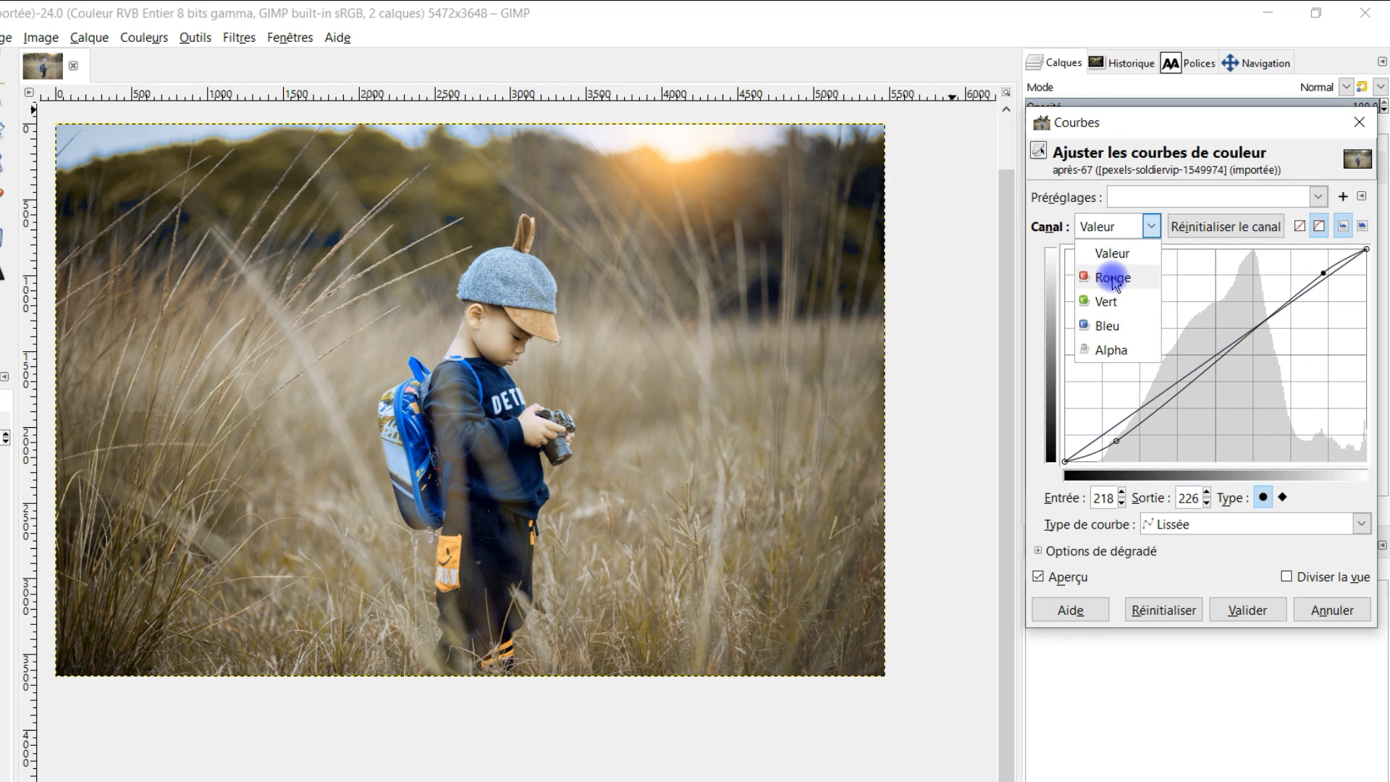
click(1112, 278)
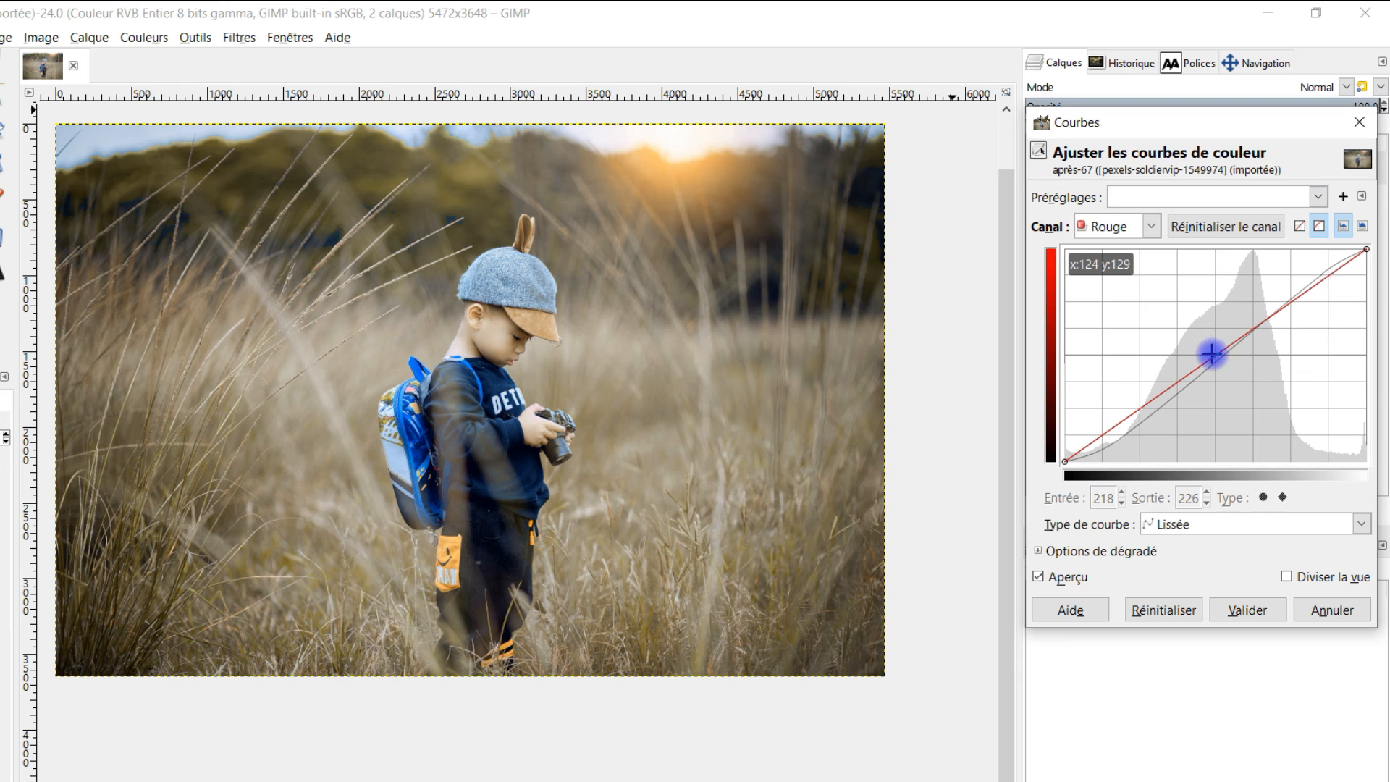
drag(1211, 353, 1214, 350)
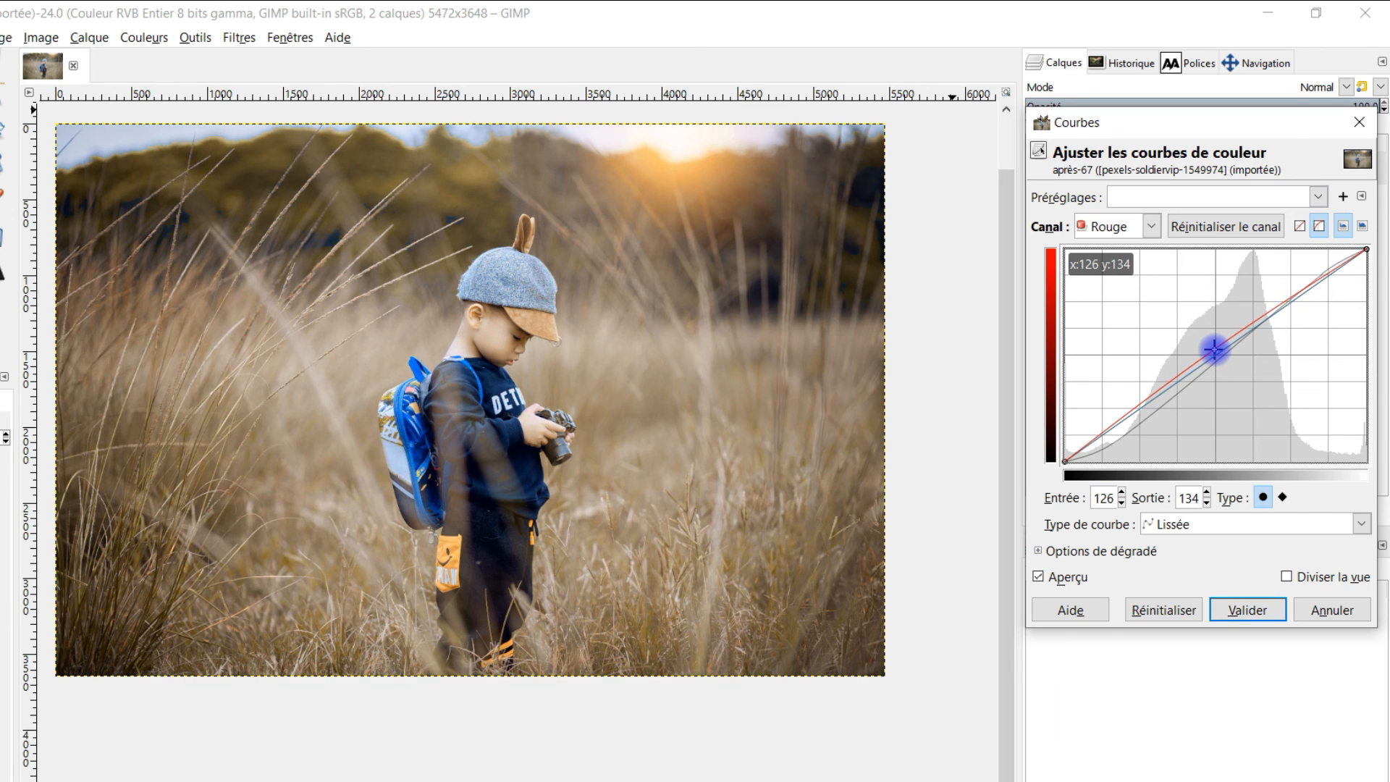
click(1126, 227)
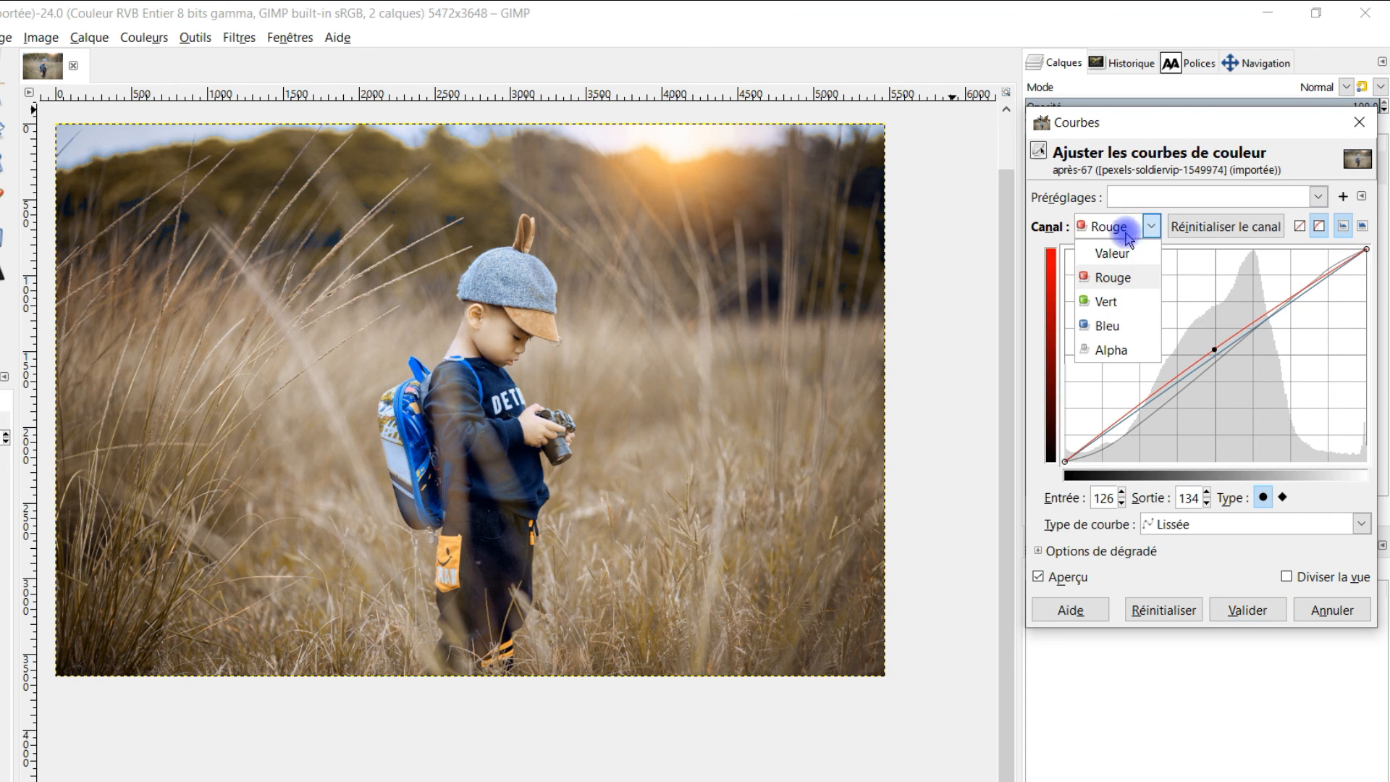
click(1122, 304)
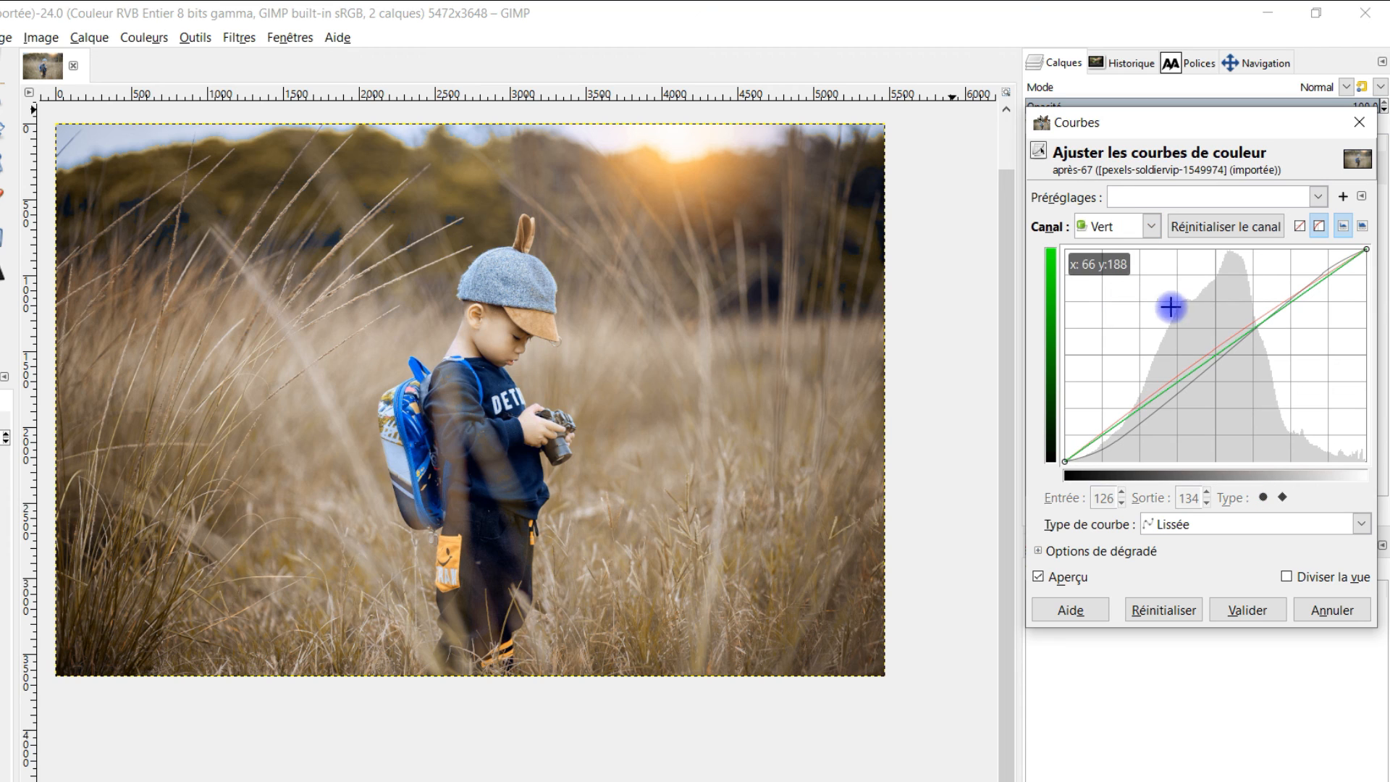
drag(1218, 352, 1224, 359)
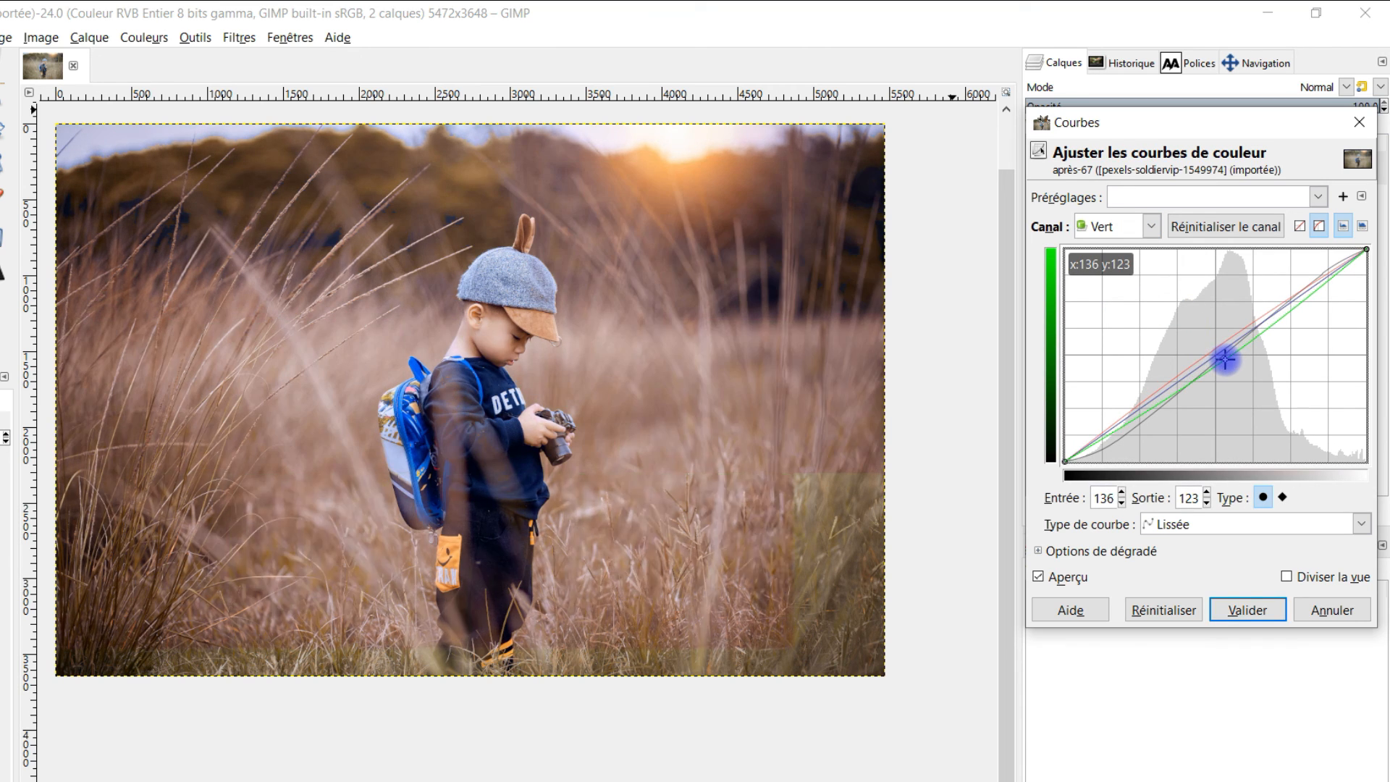
drag(1224, 358, 1218, 367)
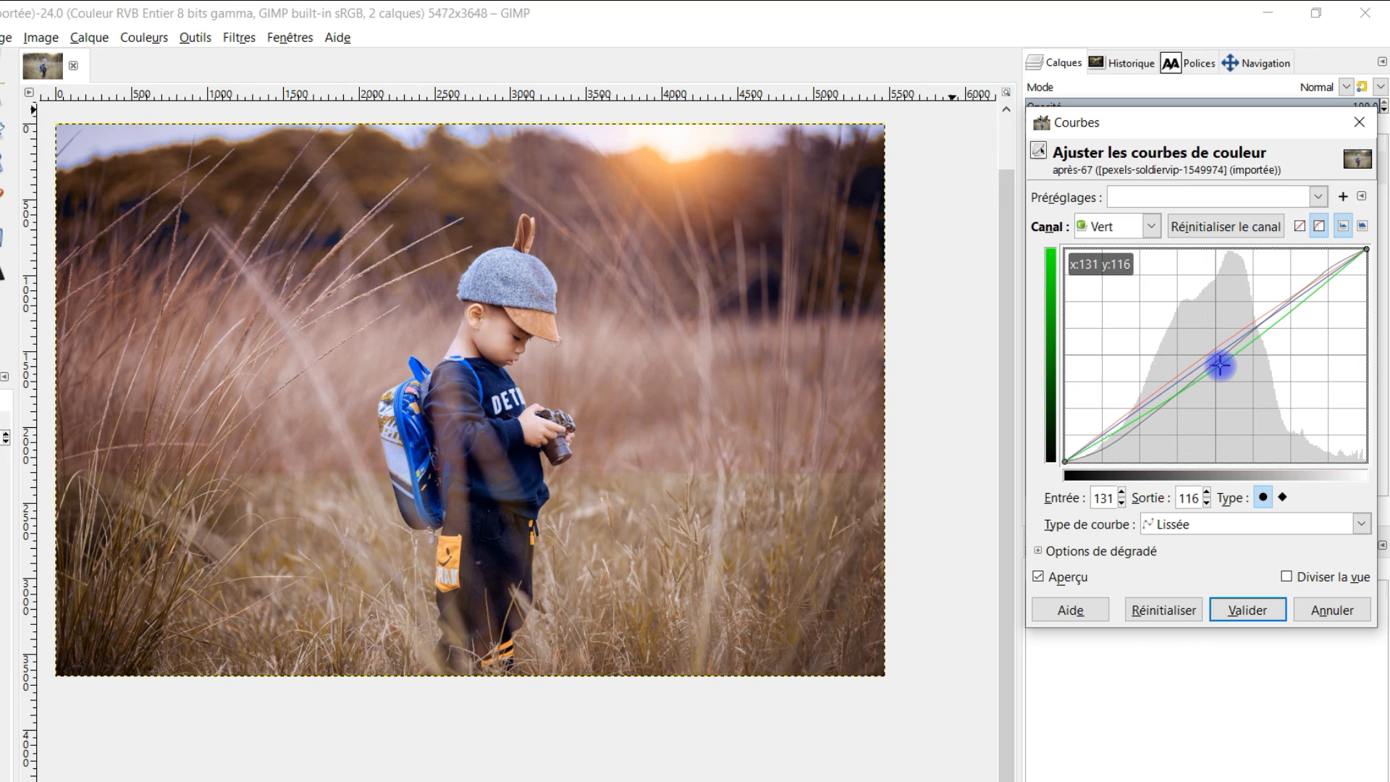
Lower the Bleu curve at input 130 to output 108 and apply the curves adjustment.
click(1150, 224)
click(1136, 322)
drag(1218, 358, 1216, 364)
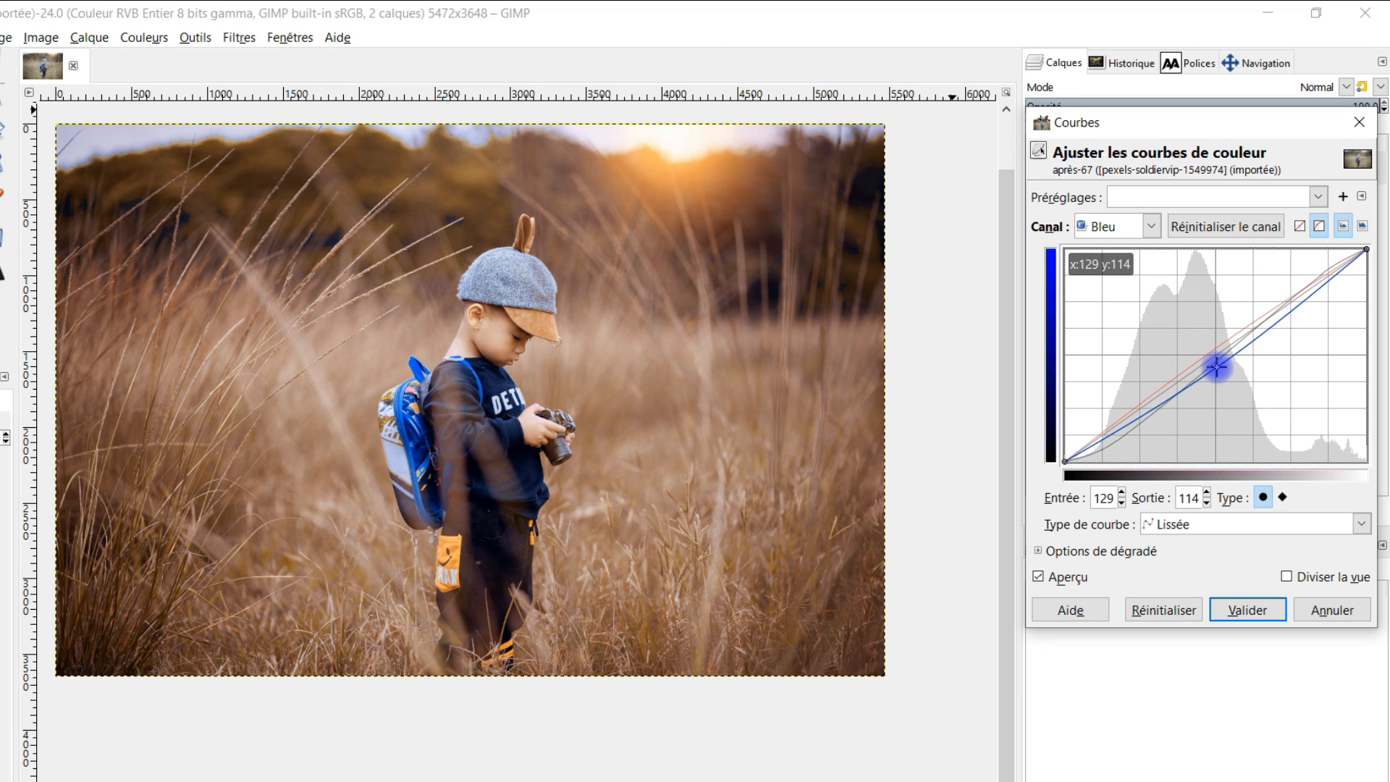
drag(1217, 367, 1218, 371)
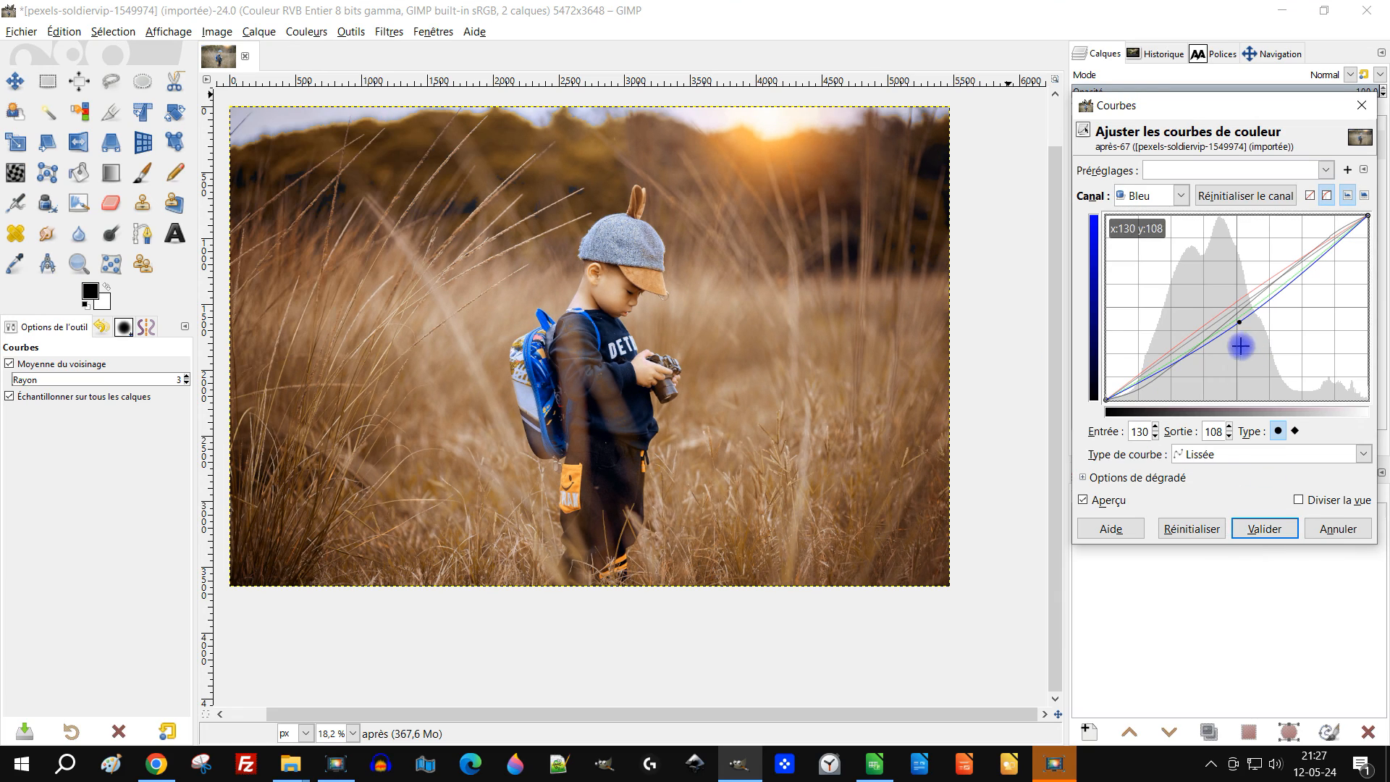
click(1263, 527)
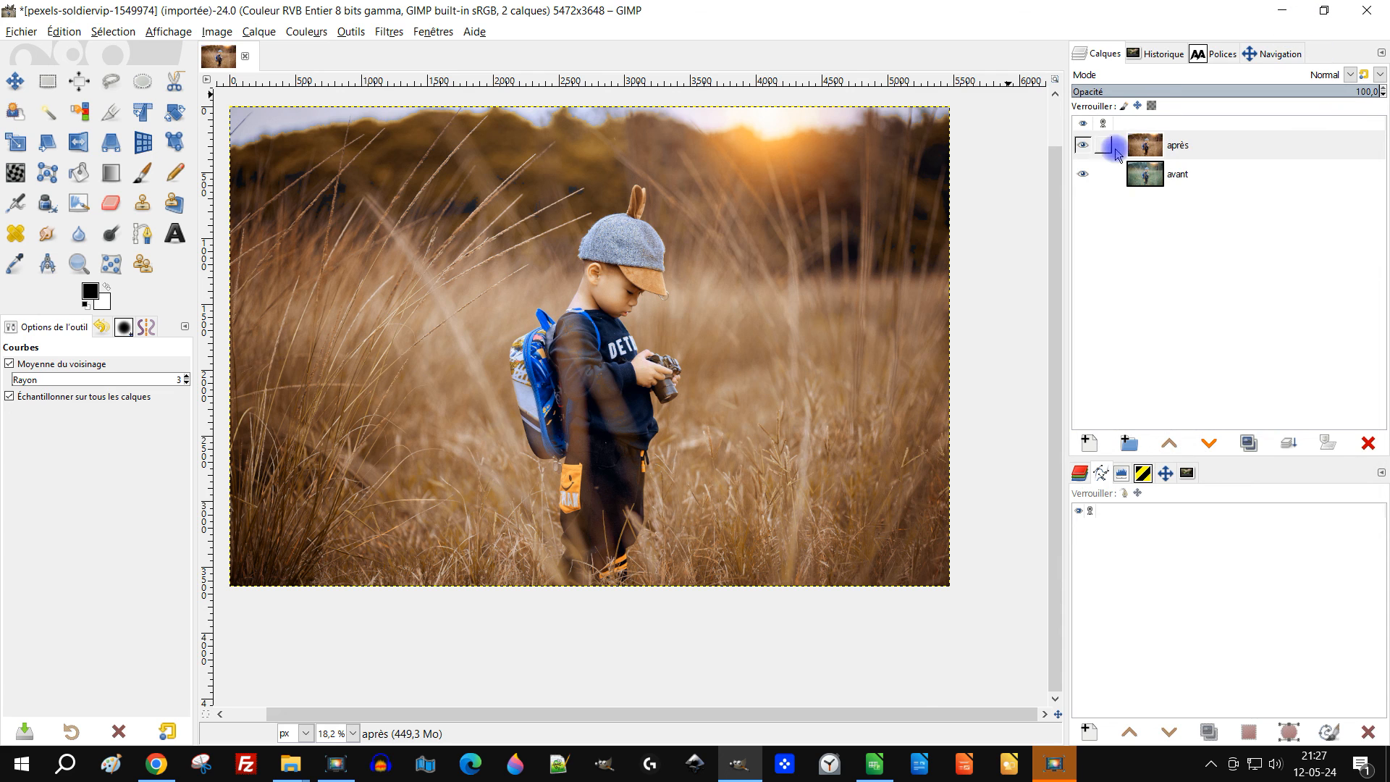
Hide and show the "après" layer again to compare the autumn version with the original photo.
click(1084, 146)
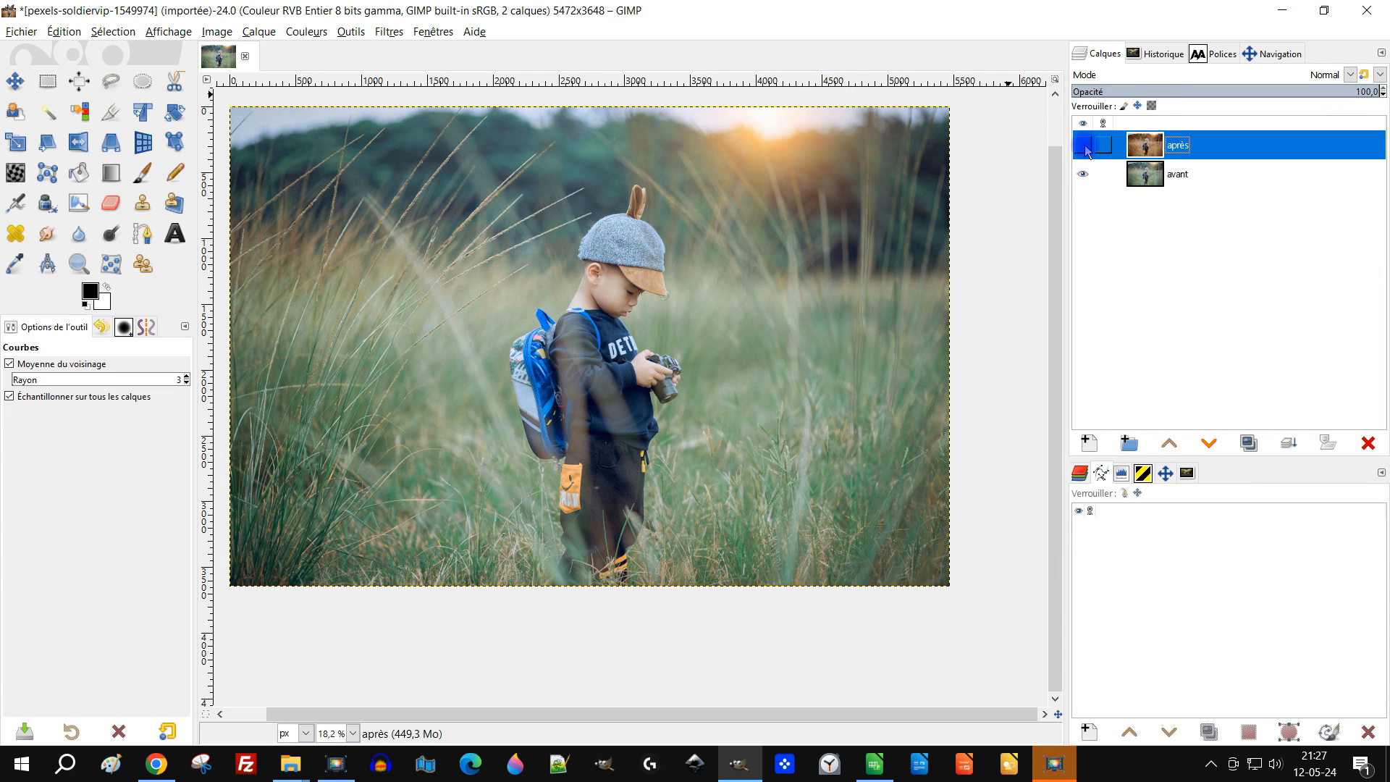
click(1083, 145)
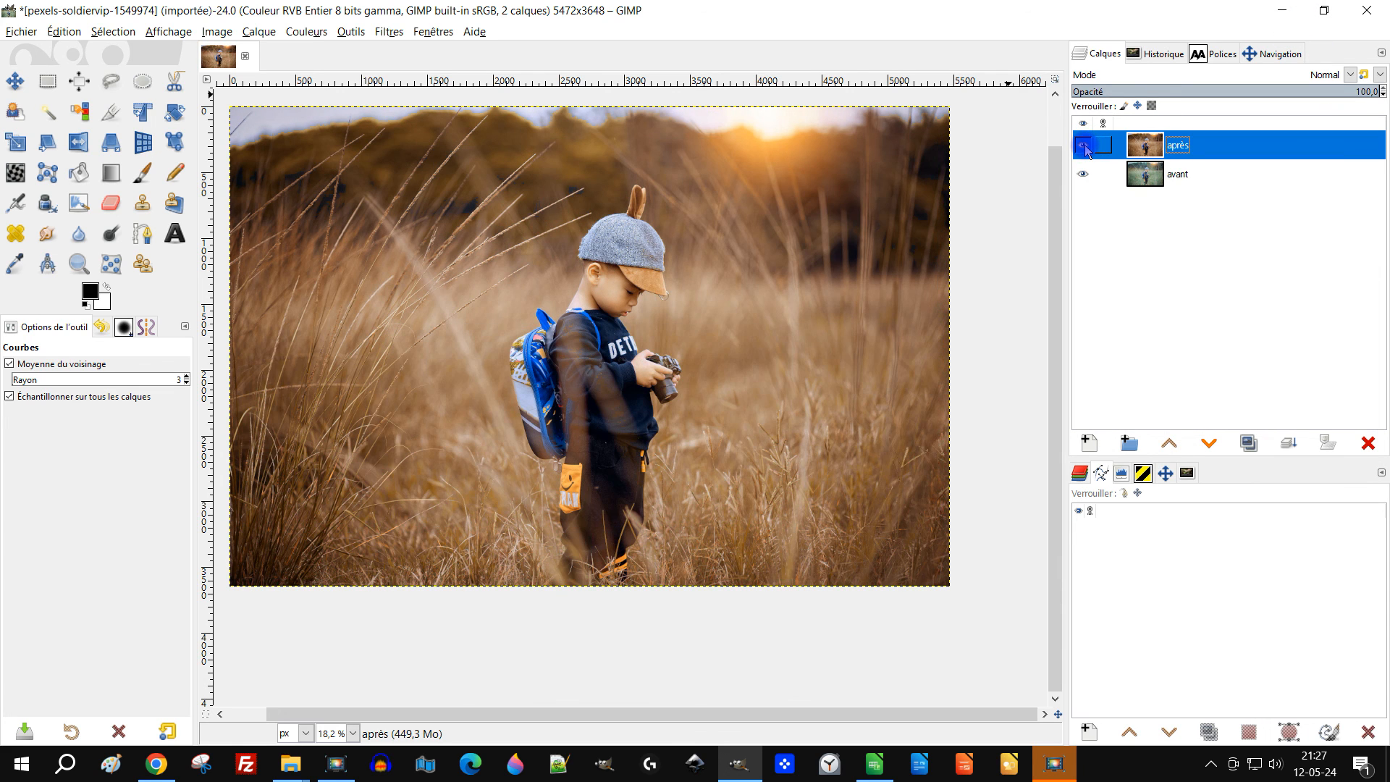
mouse_move(791, 294)
mouse_down()
mouse_move(826, 297)
mouse_move(809, 290)
mouse_up()
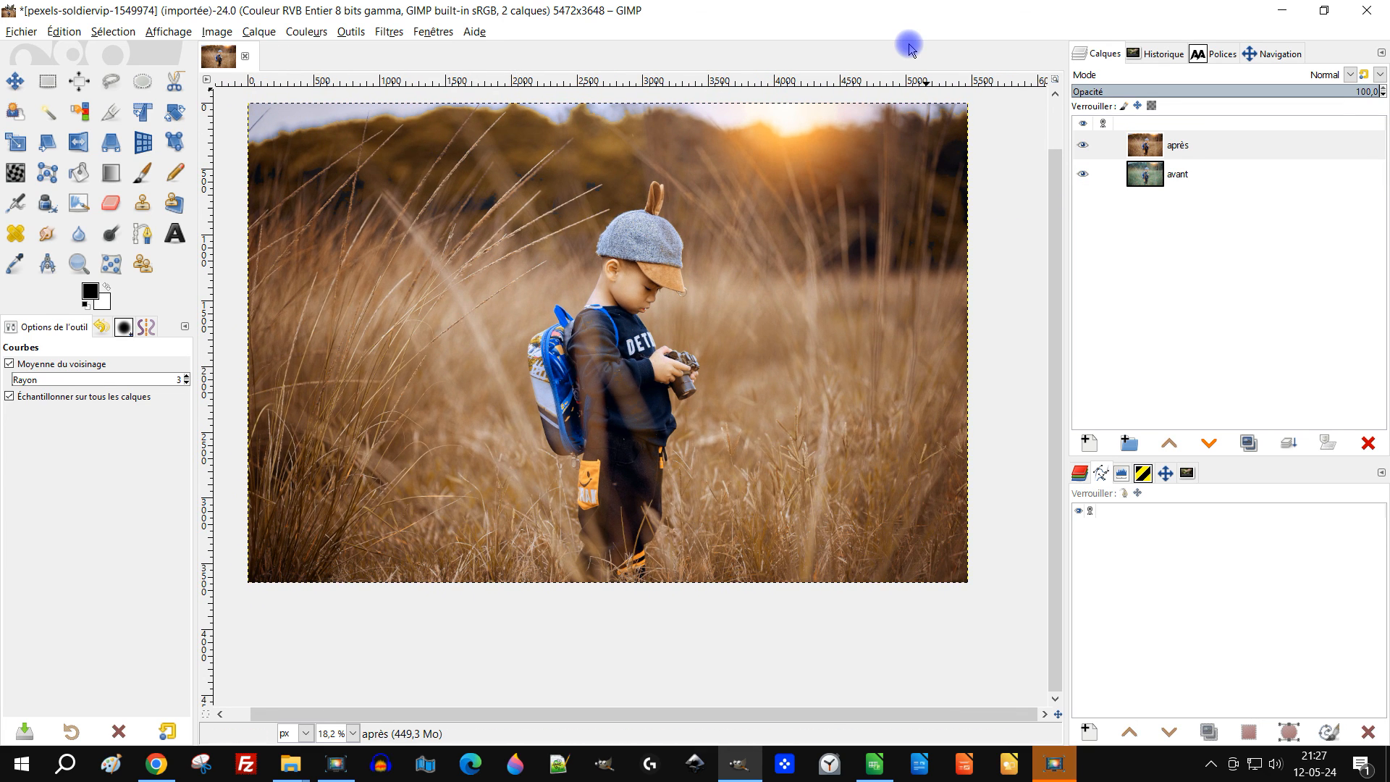